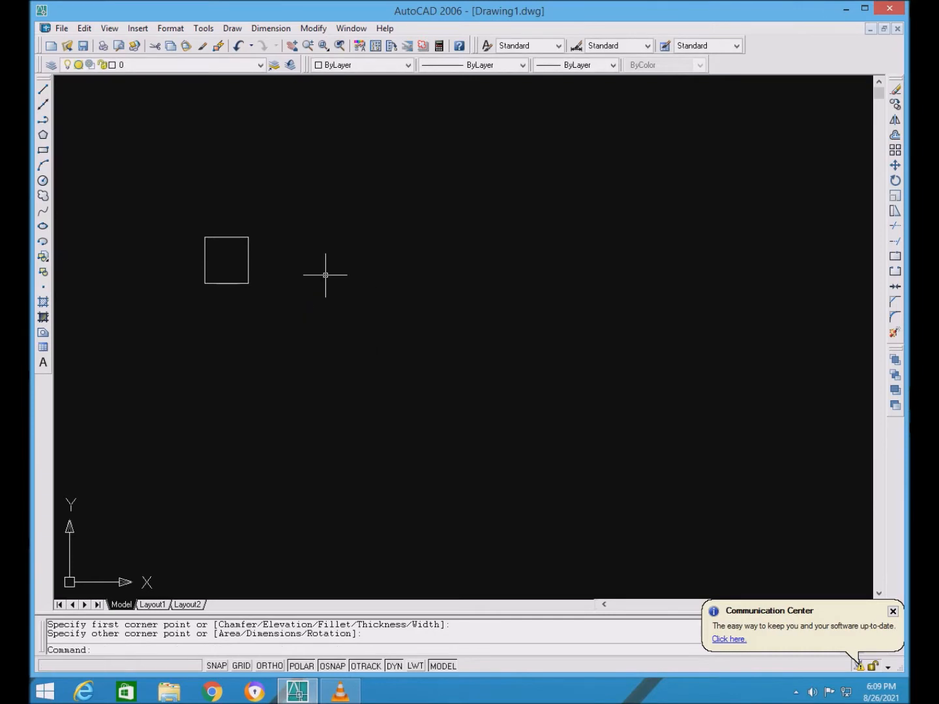
left_click(203, 193)
left_click(442, 430)
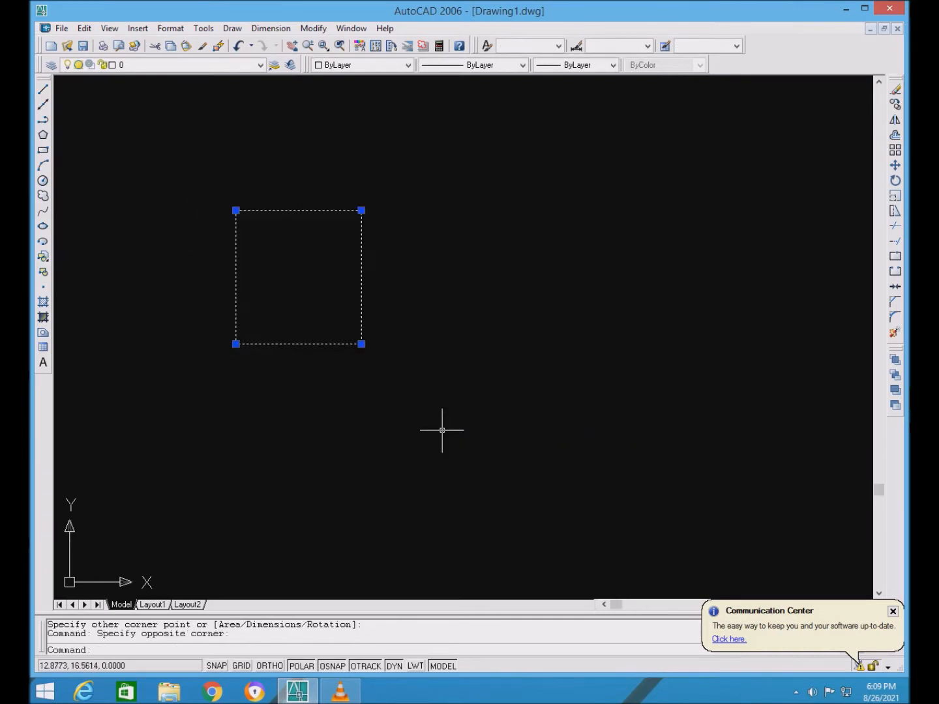
key("Escape")
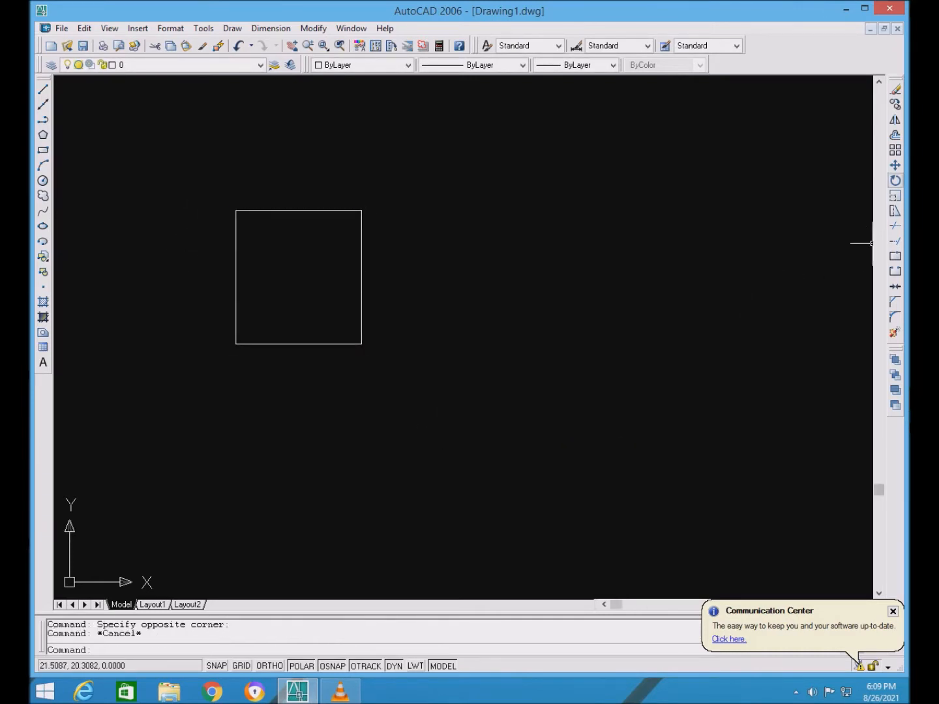
left_click(895, 149)
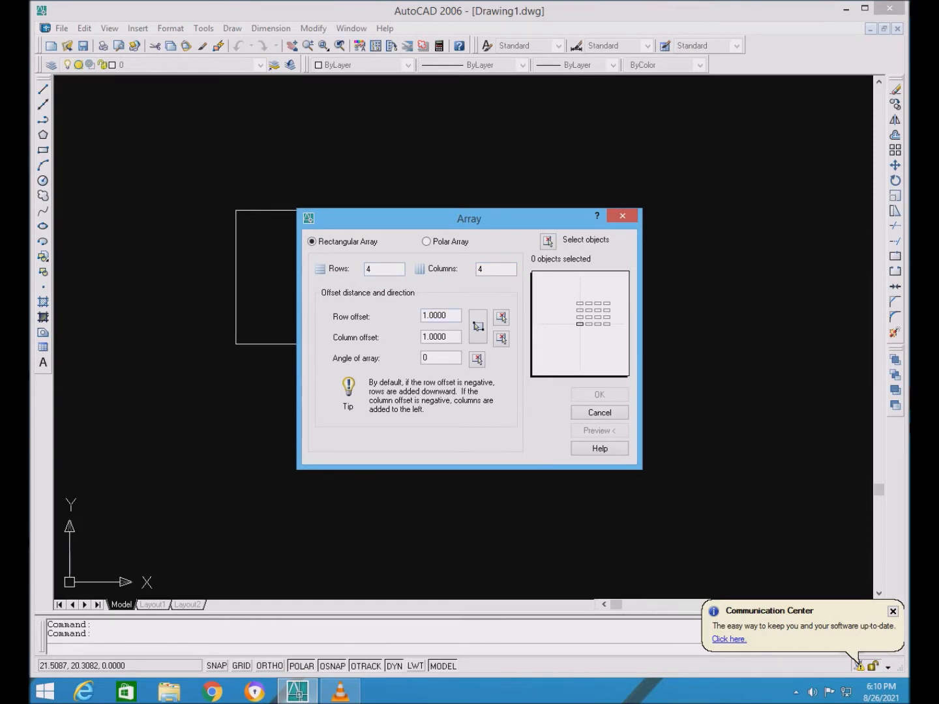
key("Escape")
Step: Measure the square's width with a temporary linear dimension above its upper edge, and erase that dimension
left_click(320, 210)
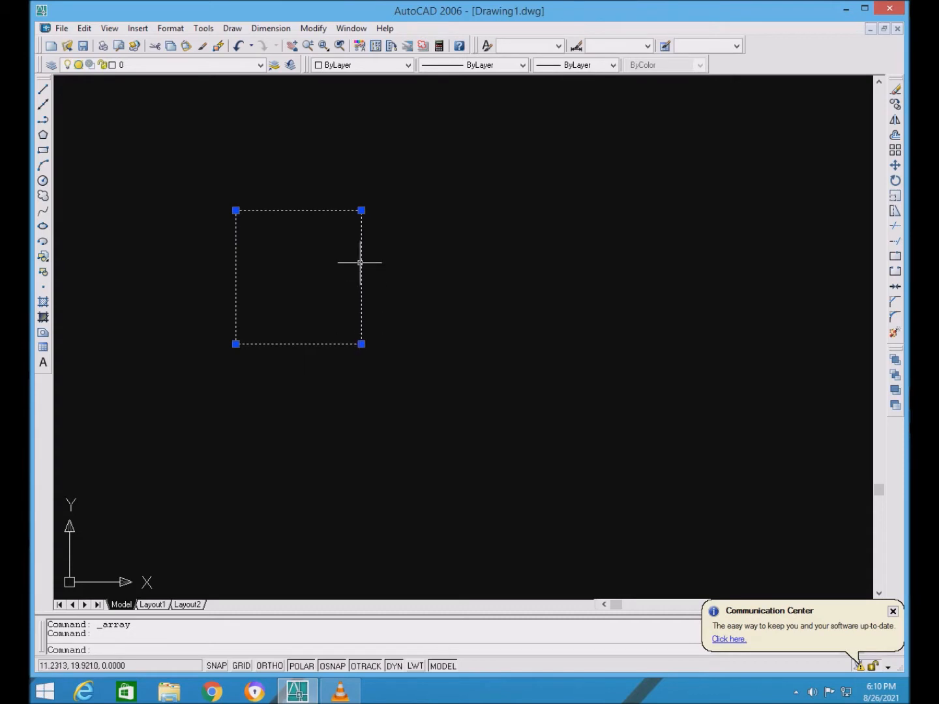
left_click(270, 28)
left_click(279, 63)
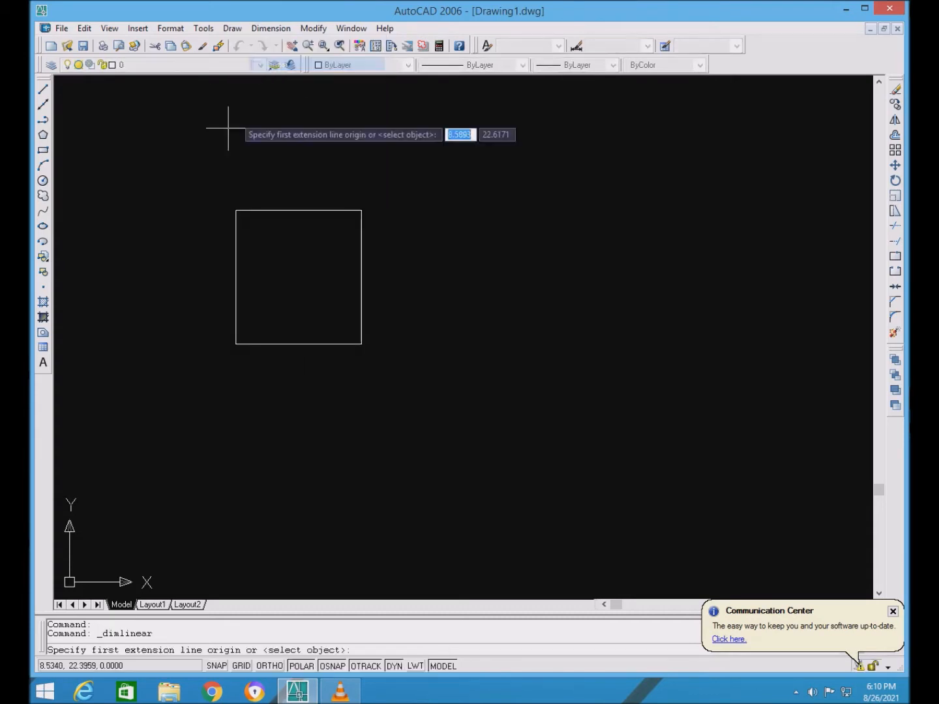
left_click(235, 210)
left_click(362, 210)
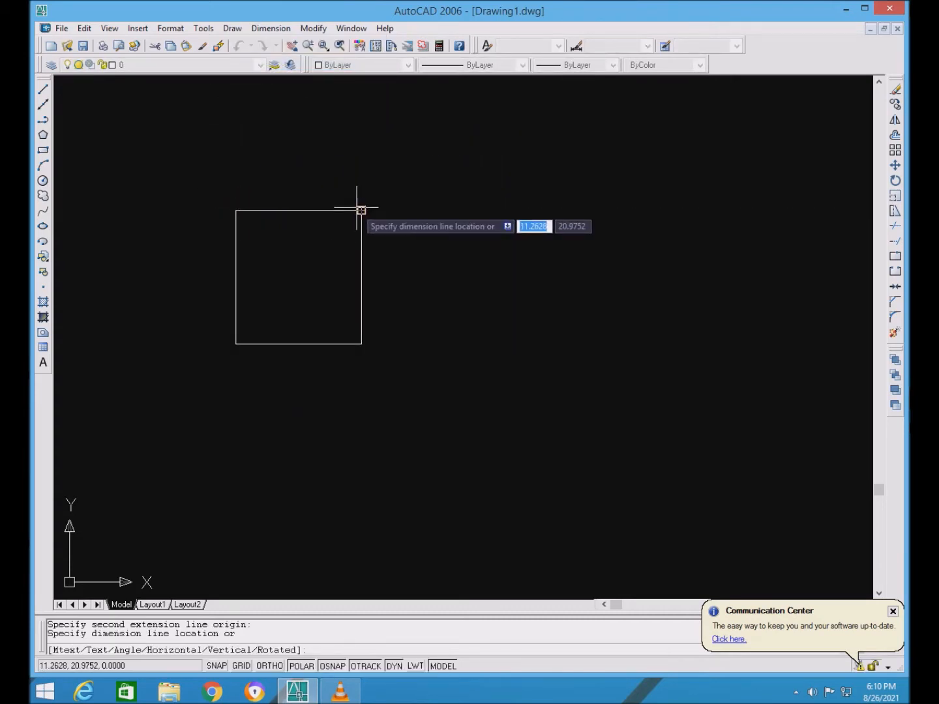
left_click(365, 181)
left_click(320, 181)
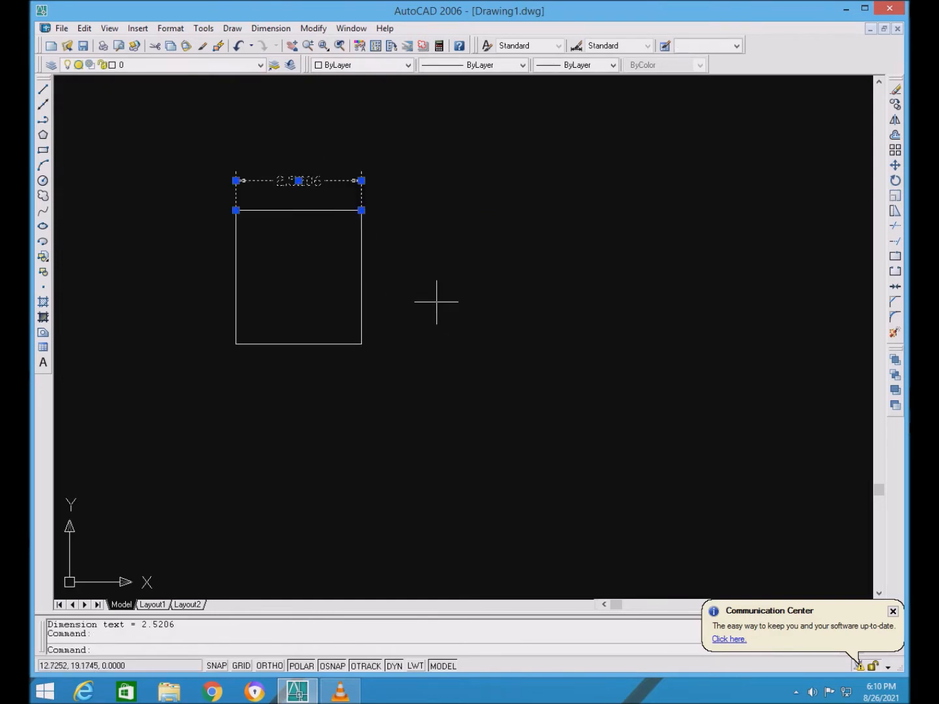
key("Escape")
left_click(304, 181)
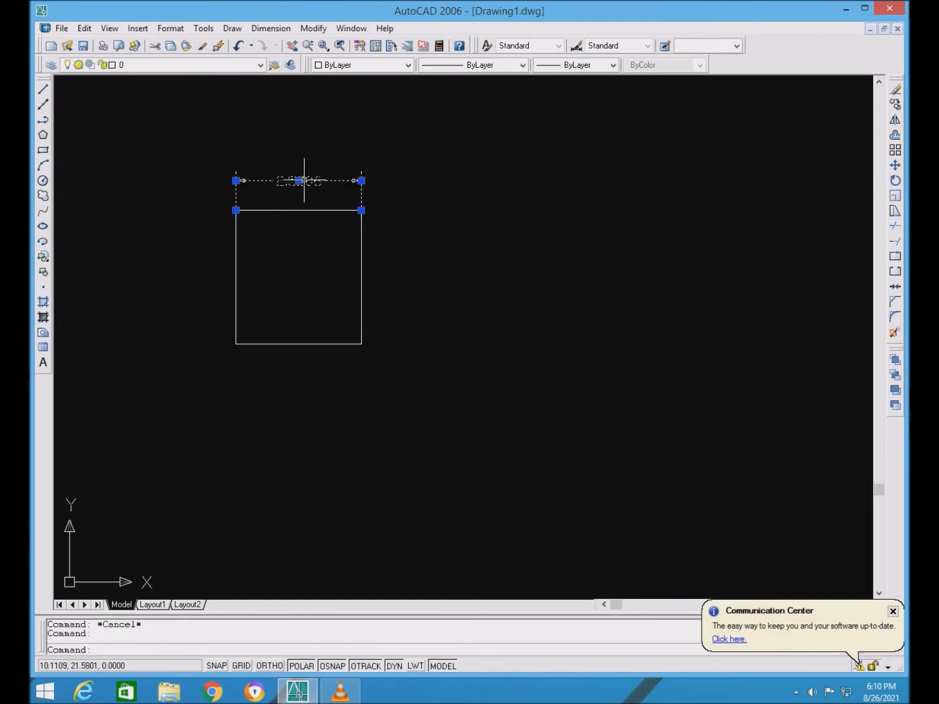
key("Delete")
Step: Measure the square's height with a temporary vertical linear dimension beside its right edge, and erase that dimension
left_click(271, 28)
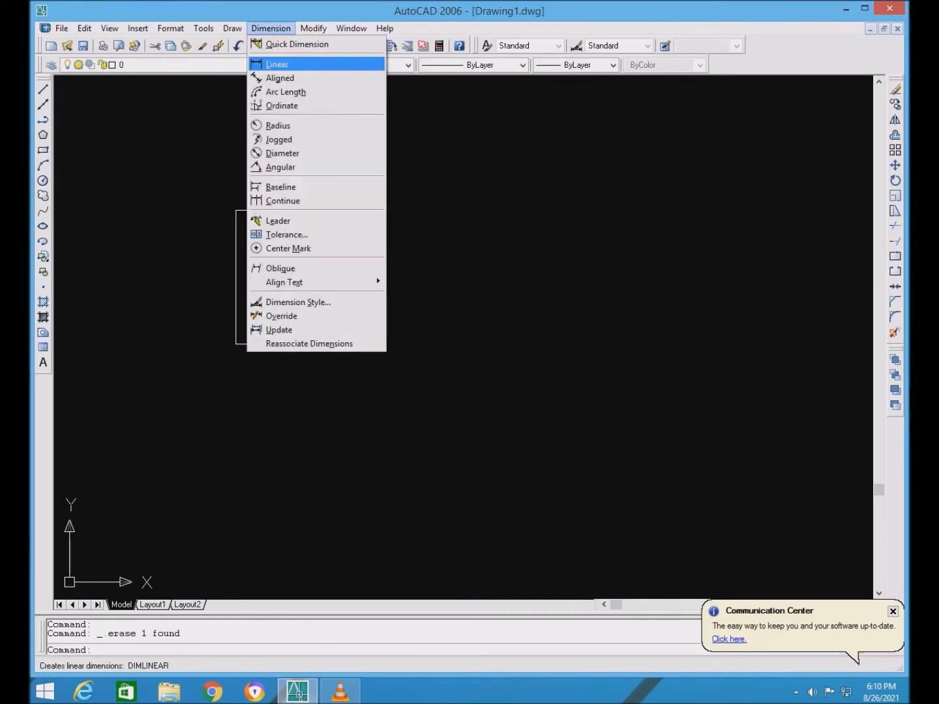
left_click(277, 64)
left_click(362, 210)
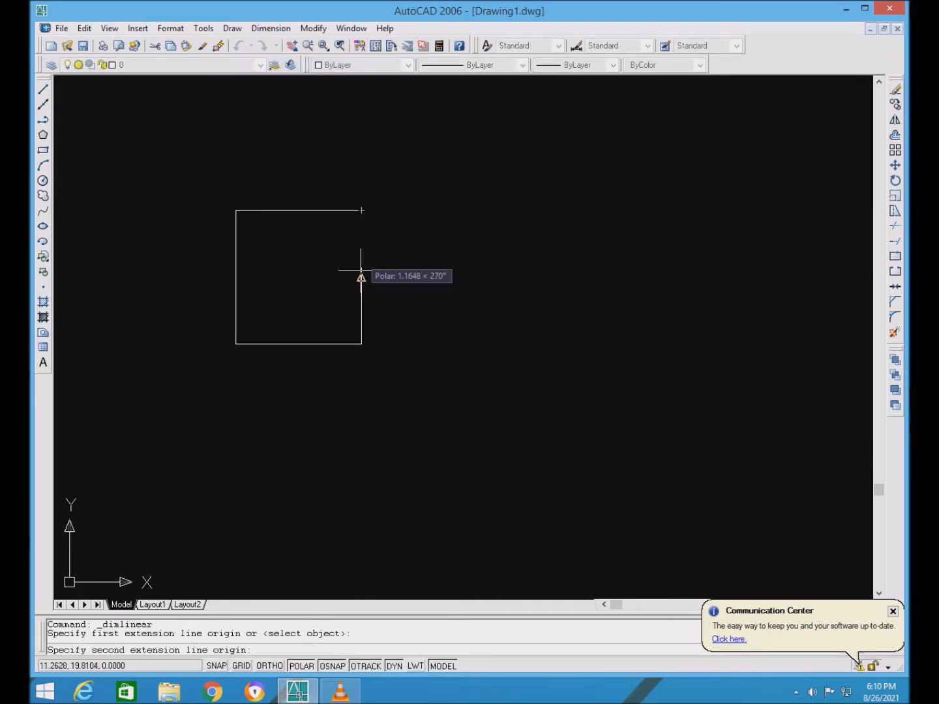
left_click(362, 344)
left_click(381, 346)
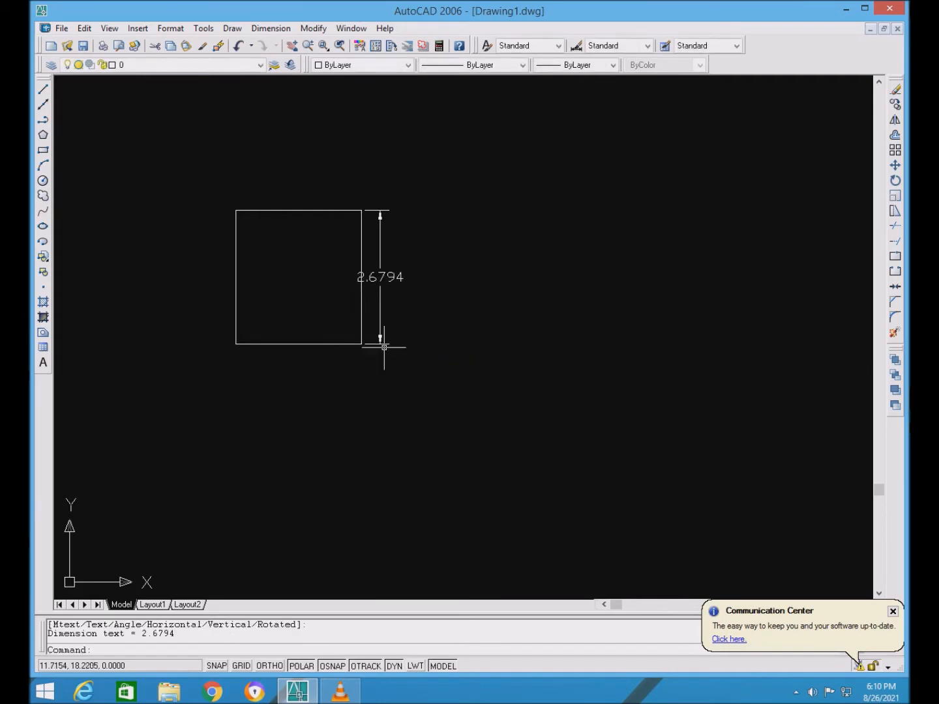
left_click(380, 326)
key("Delete")
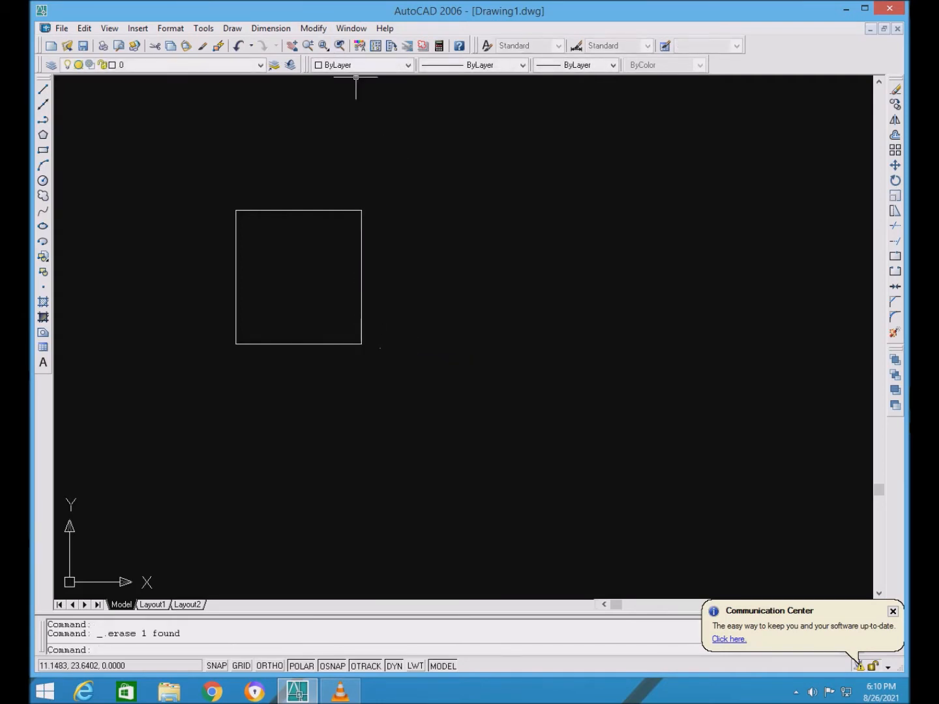
left_click(381, 342)
left_click(397, 365)
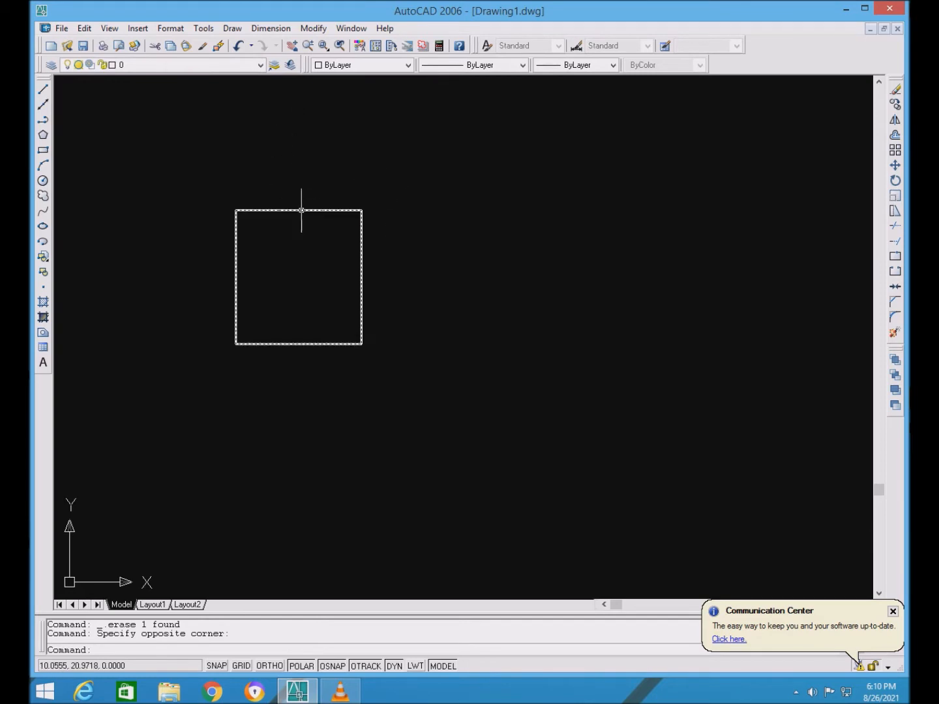
Step: Set up a rectangular array with a row offset of 3 and a column offset of 3
left_click(895, 149)
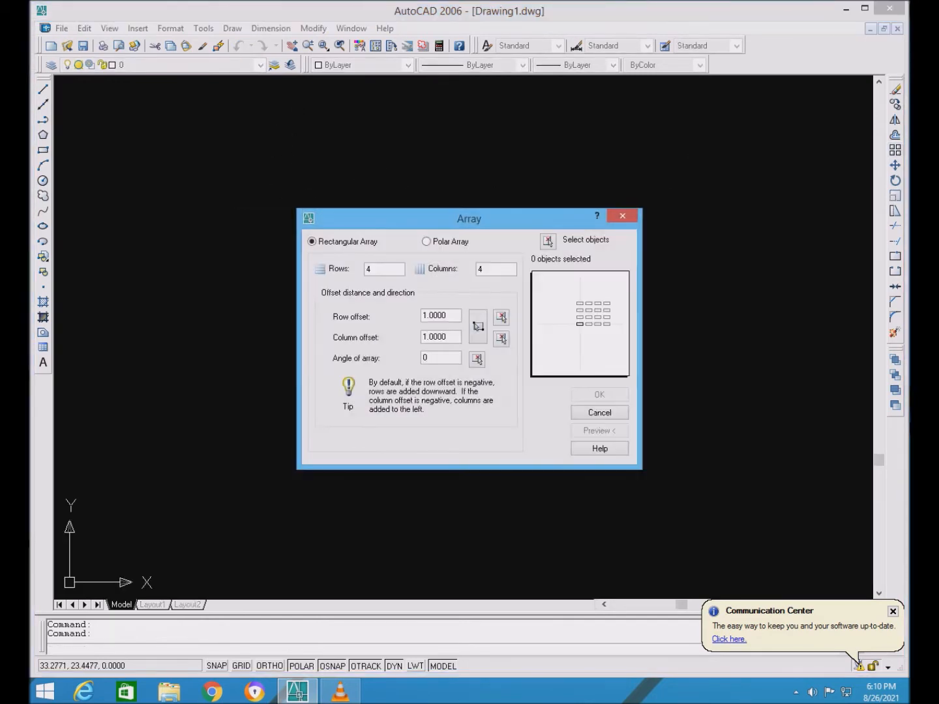
left_click(425, 315)
type("3")
left_click(423, 336)
left_click_drag(422, 336, 427, 337)
type("3")
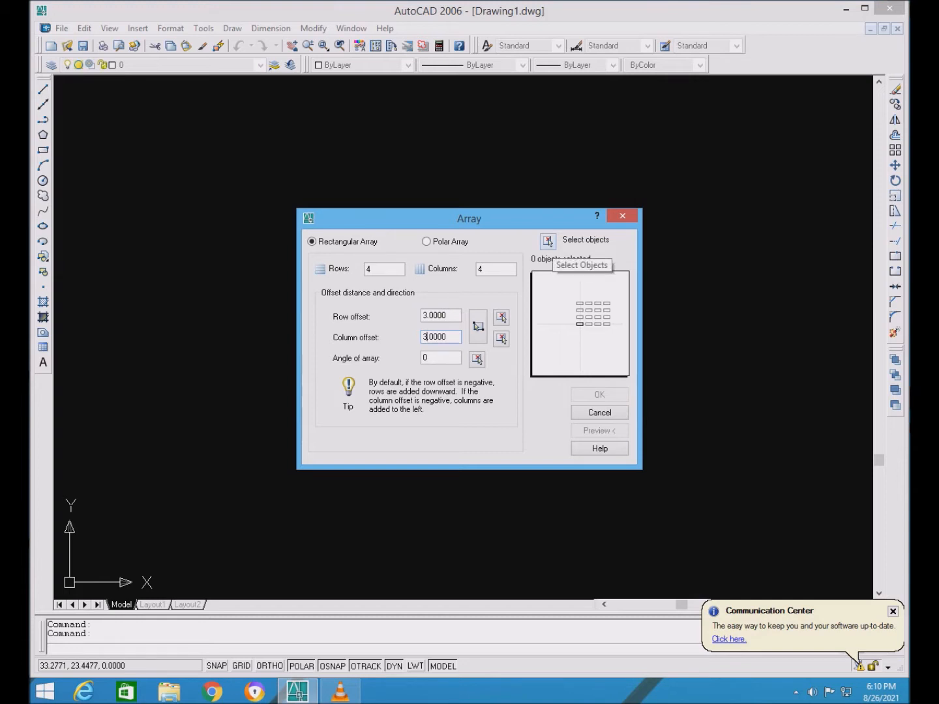
left_click(428, 358)
Step: Select the square as the source object and create the rectangular array with 4 rows and 4 columns
left_click(547, 241)
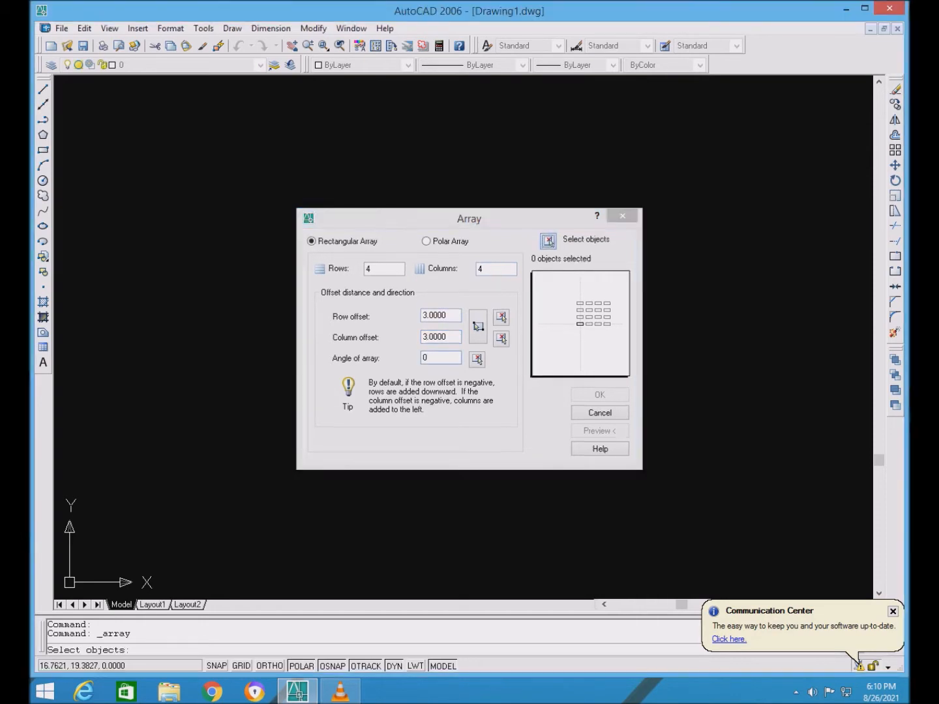
left_click(434, 262)
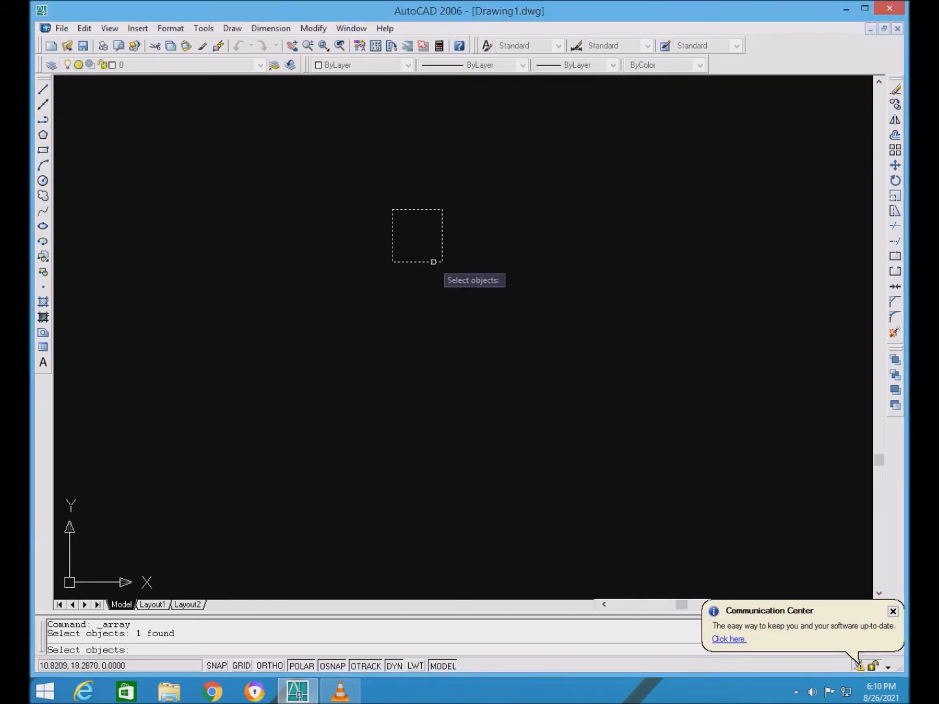
key("Return")
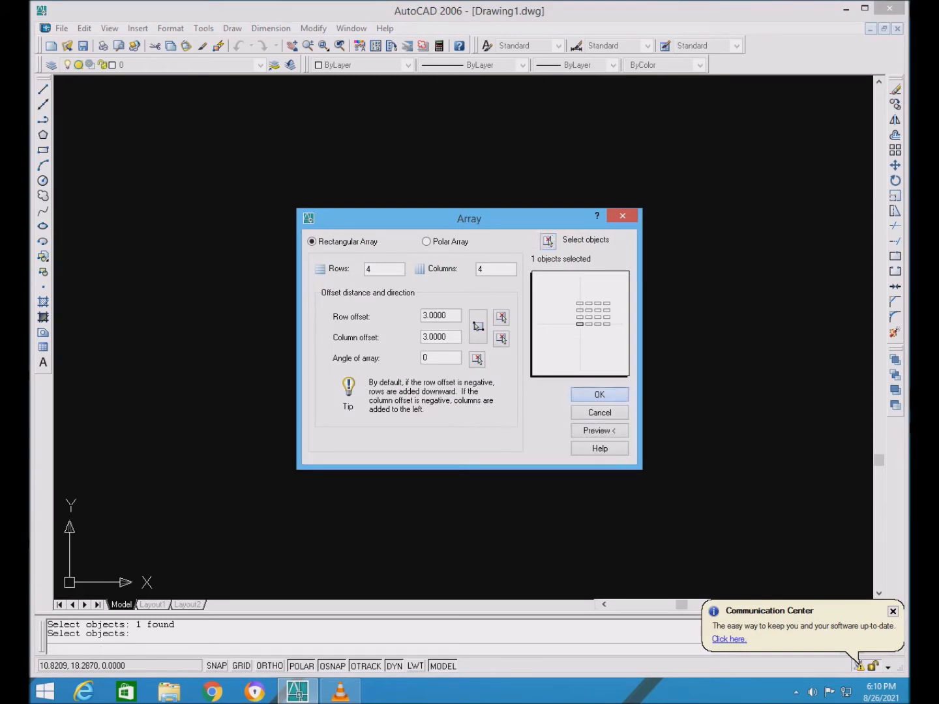
left_click(599, 395)
scroll(554, 297, "down", 4)
scroll(560, 164, "up", 5)
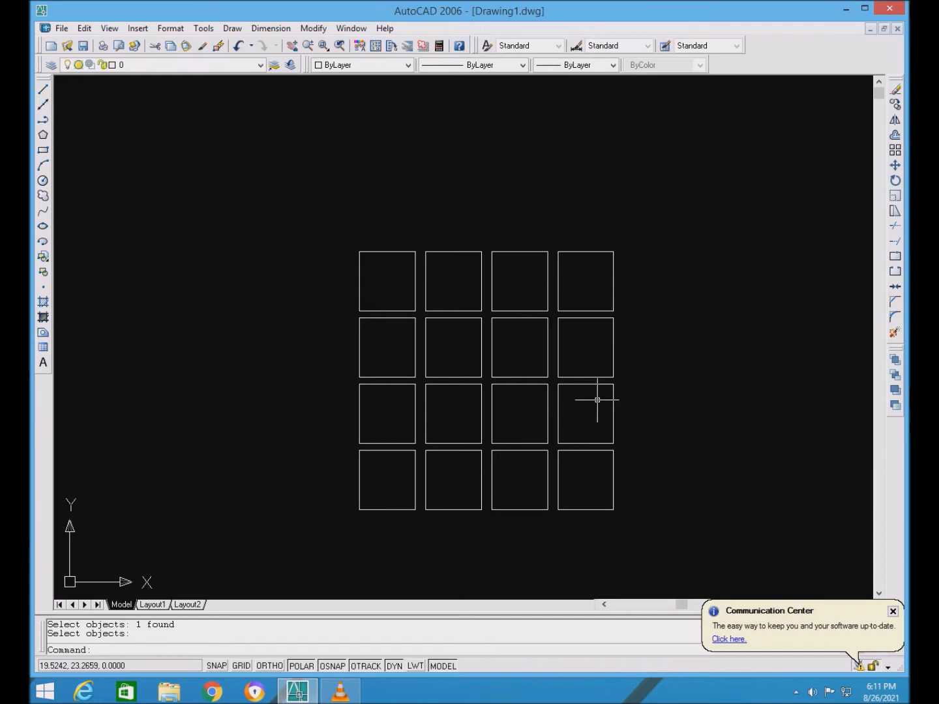
left_click(337, 209)
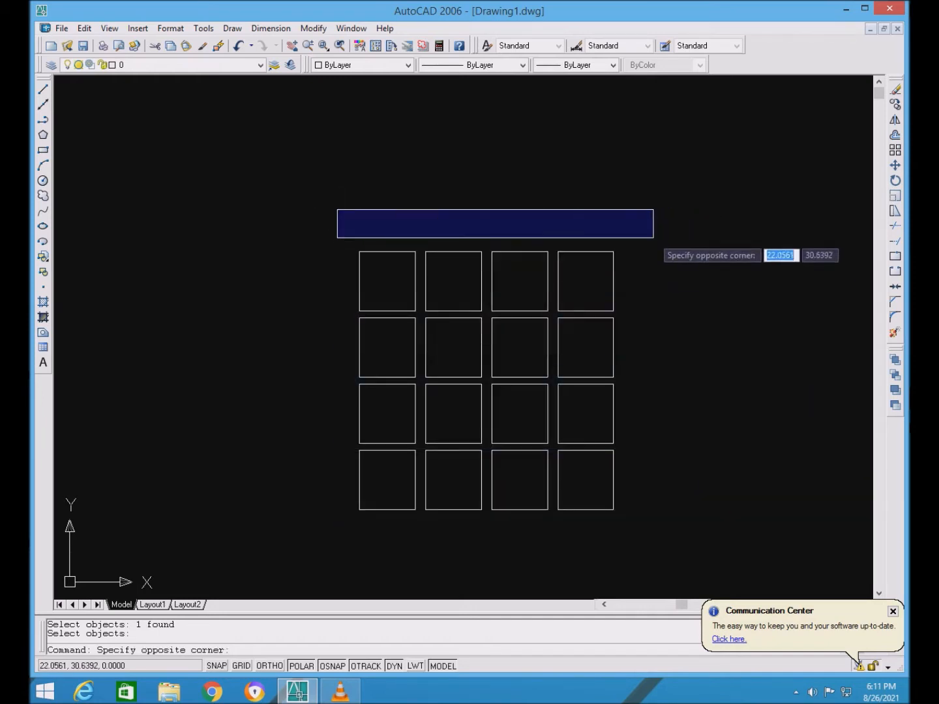
key("Escape")
left_click(425, 217)
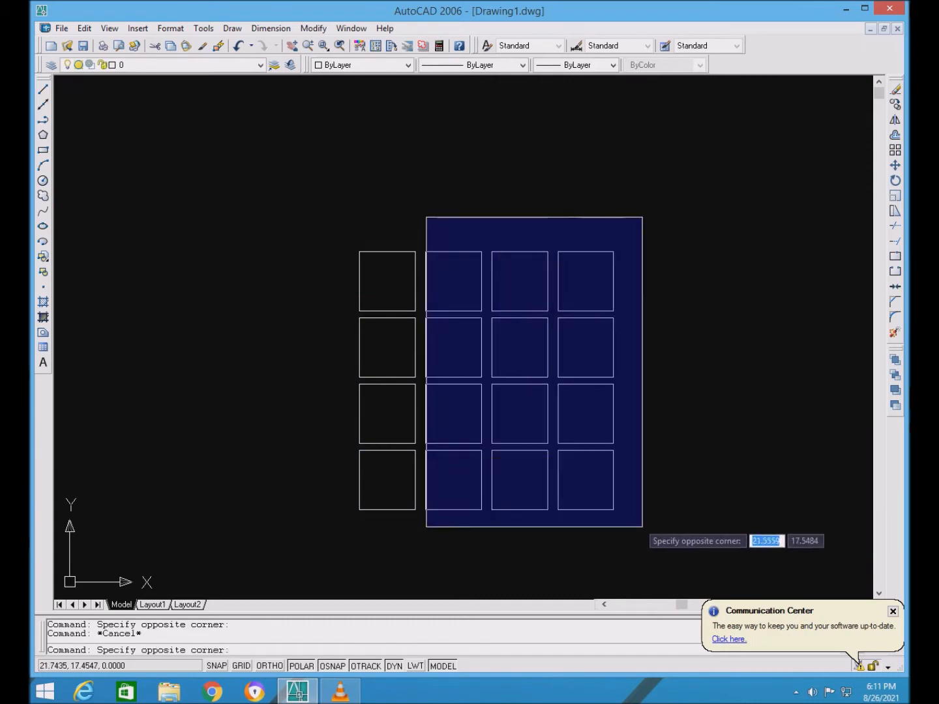
left_click(661, 540)
key("Escape")
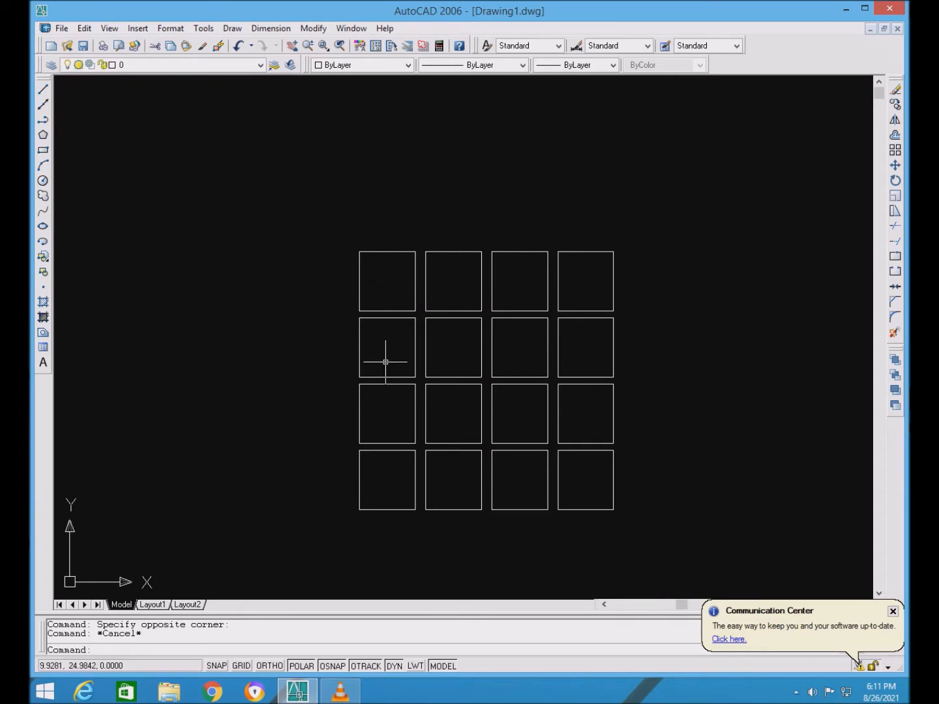
left_click(327, 317)
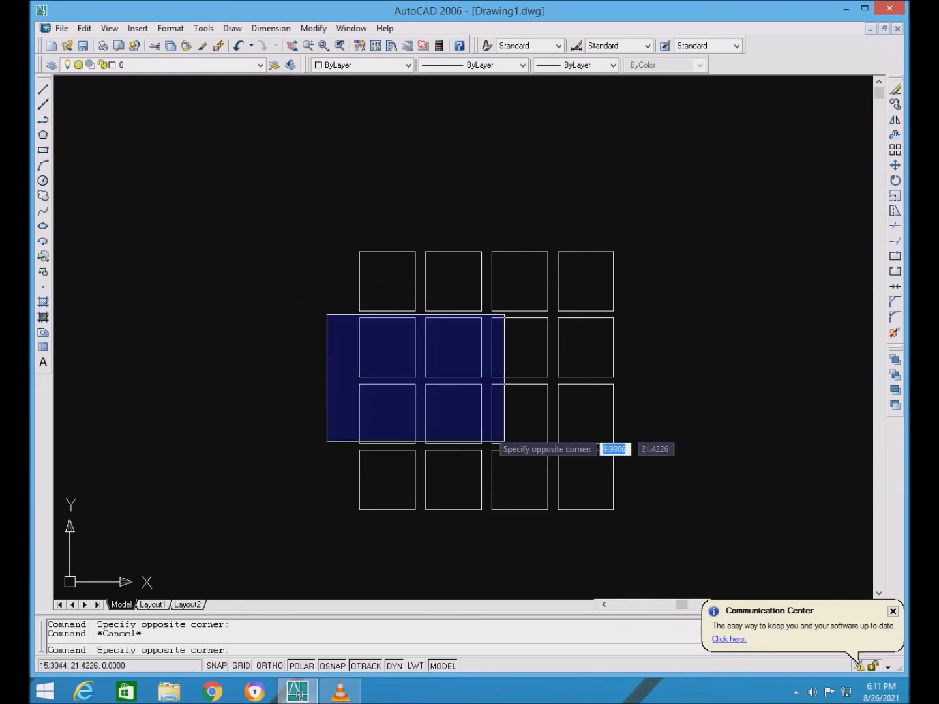
key("Escape")
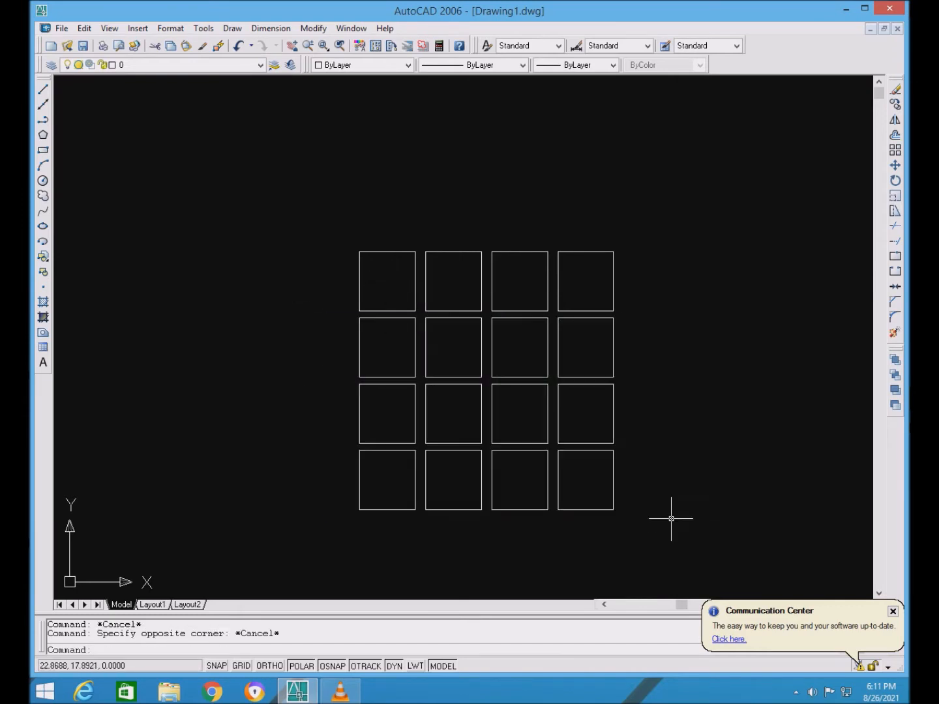
Step: Array the grid's top-left square again as 4 rows and 4 columns with row and column offsets of 3
left_click(401, 251)
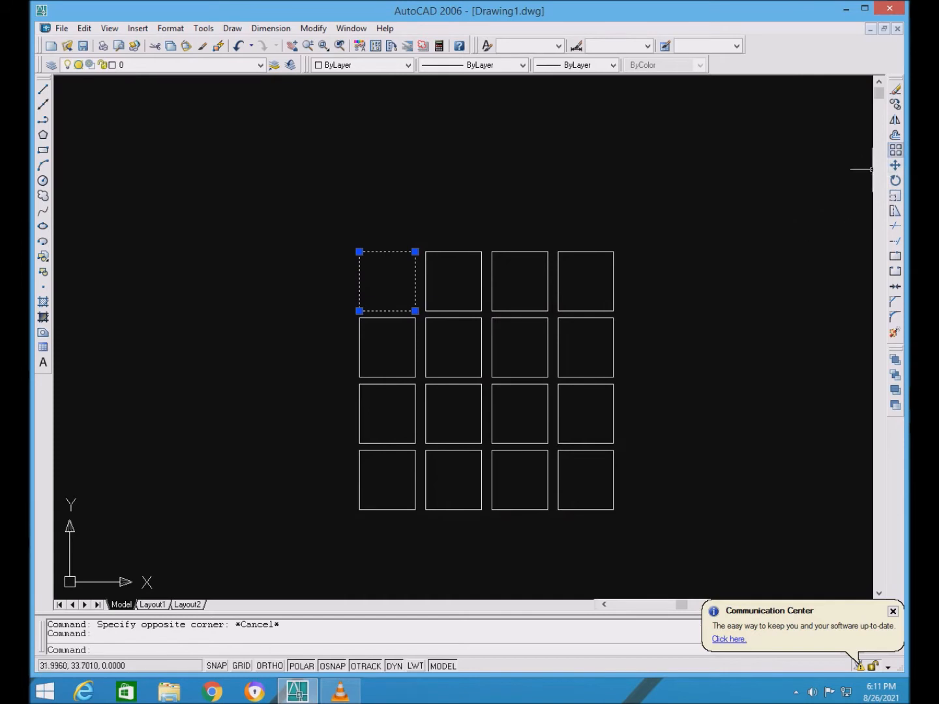
left_click(895, 150)
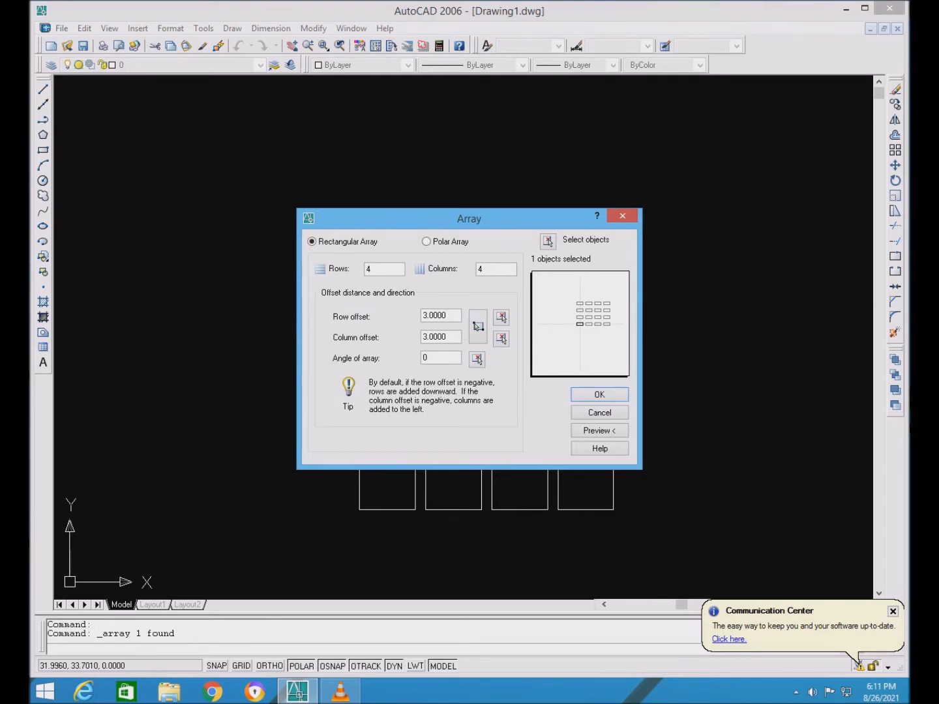
left_click_drag(469, 218, 669, 483)
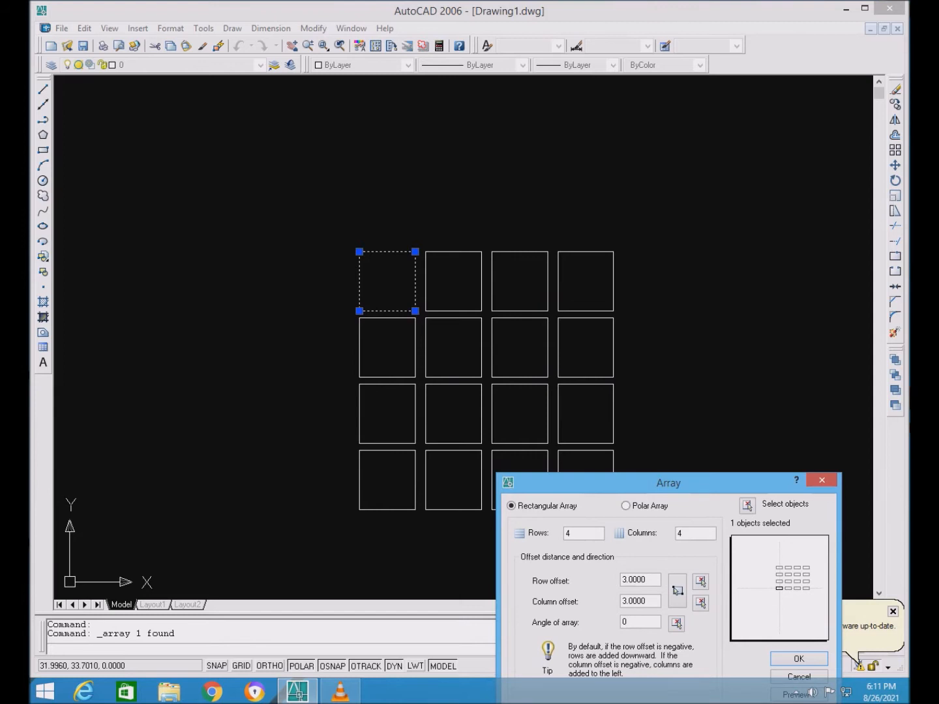
left_click_drag(669, 484, 712, 152)
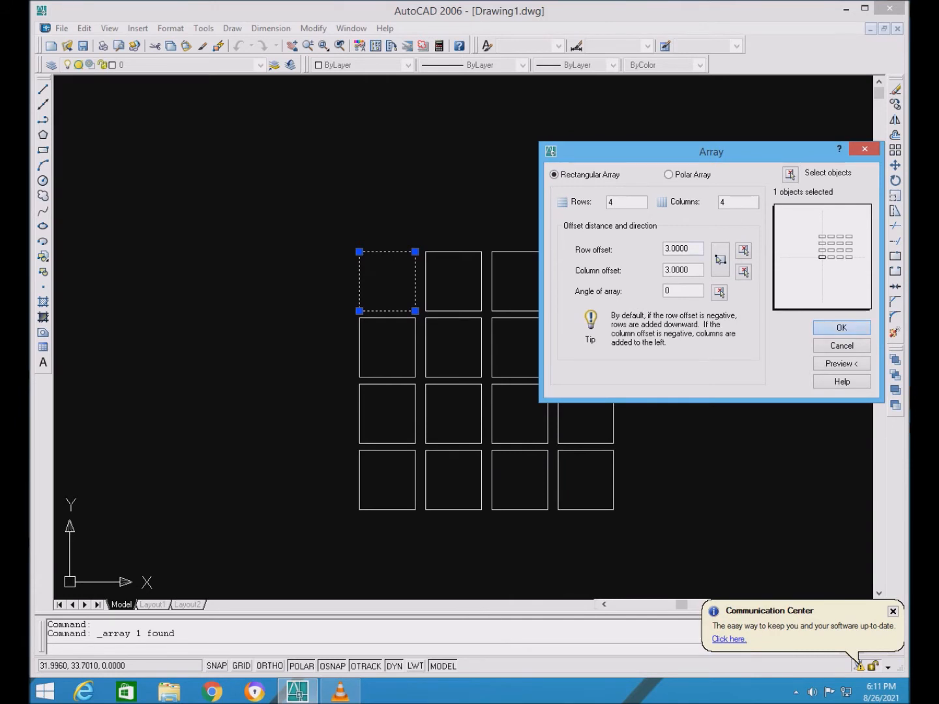
left_click(841, 327)
scroll(657, 321, "down", 5)
scroll(657, 321, "up", 3)
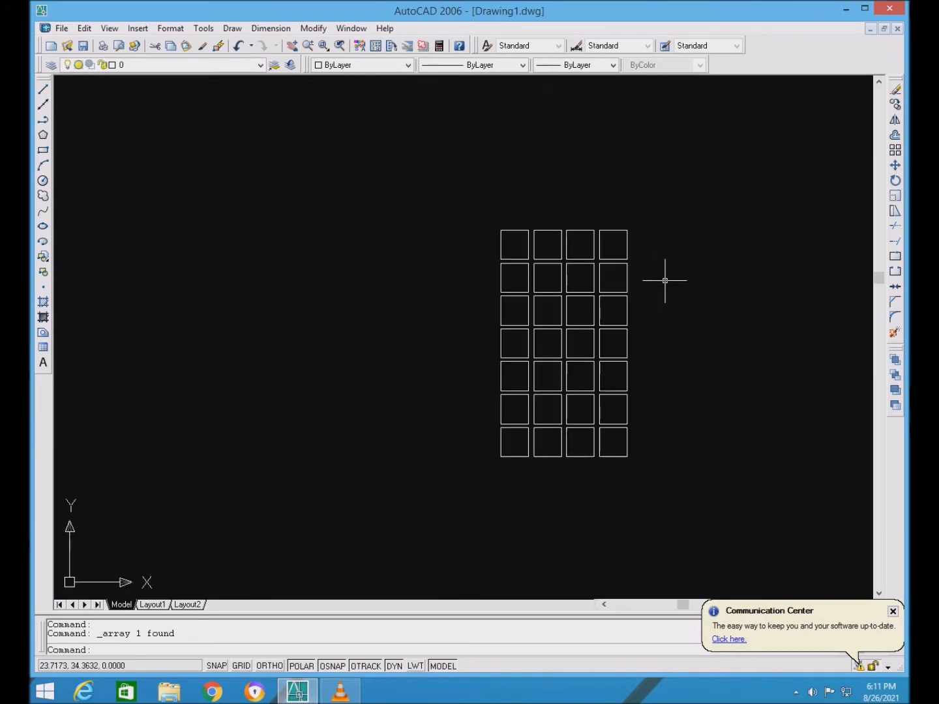
Step: Erase the whole grid of arrayed squares from the drawing
left_click(447, 208)
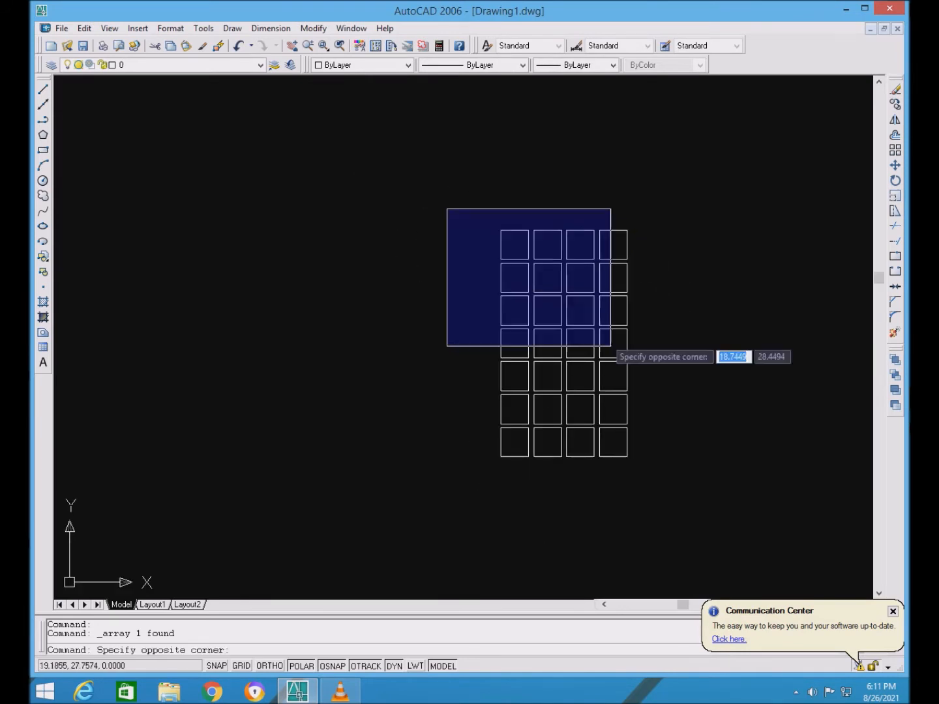
key("Escape")
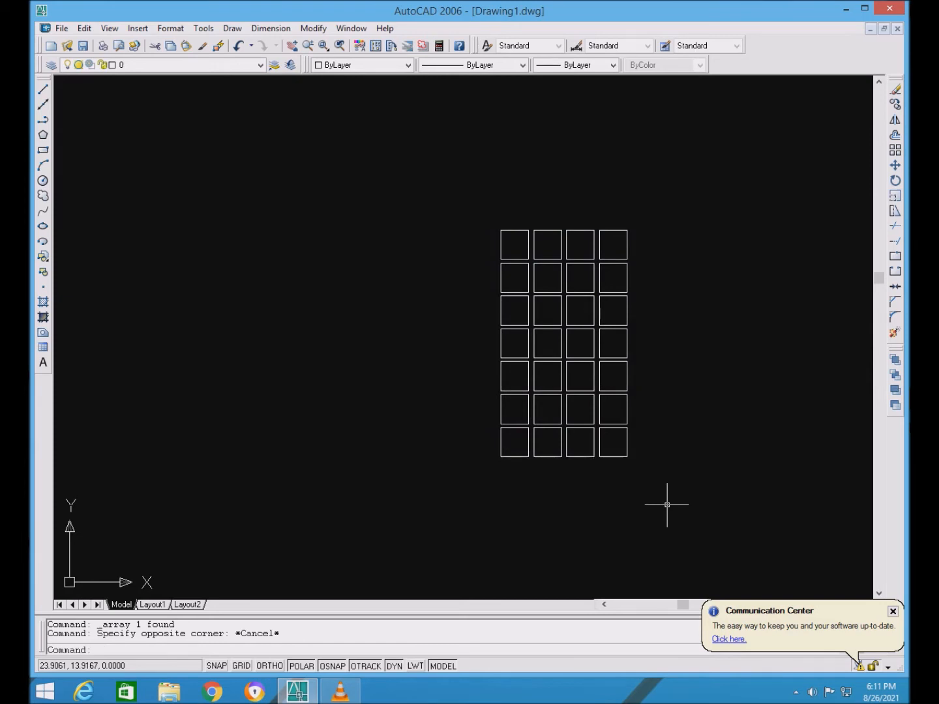
left_click(472, 217)
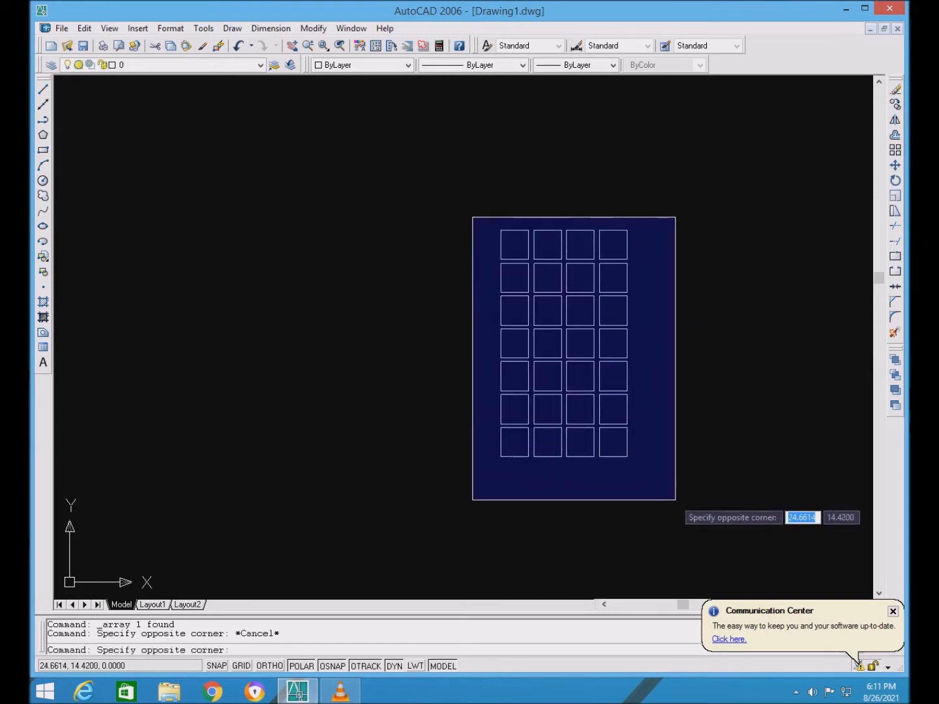
left_click(676, 500)
key("Delete")
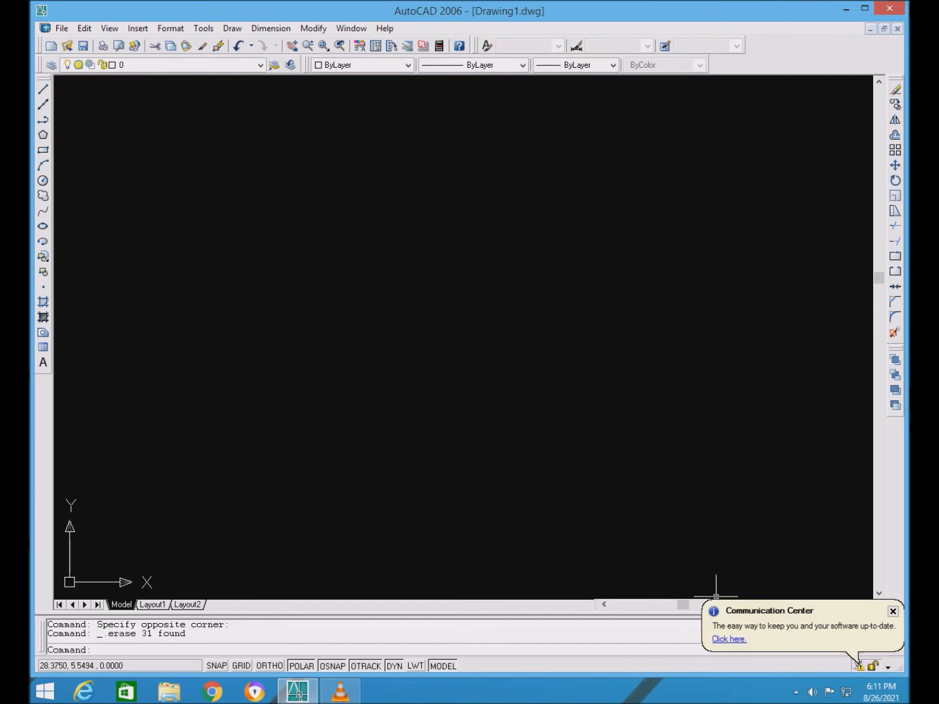
Step: Draw a large circle near the middle of the empty drawing area
left_click(43, 181)
left_click(443, 315)
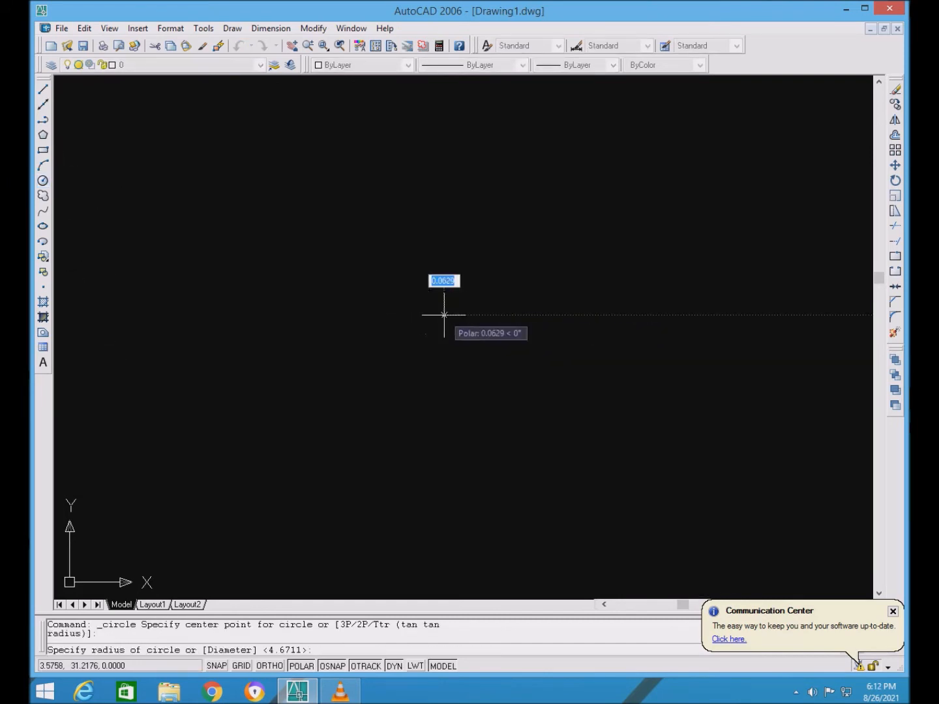
left_click(557, 336)
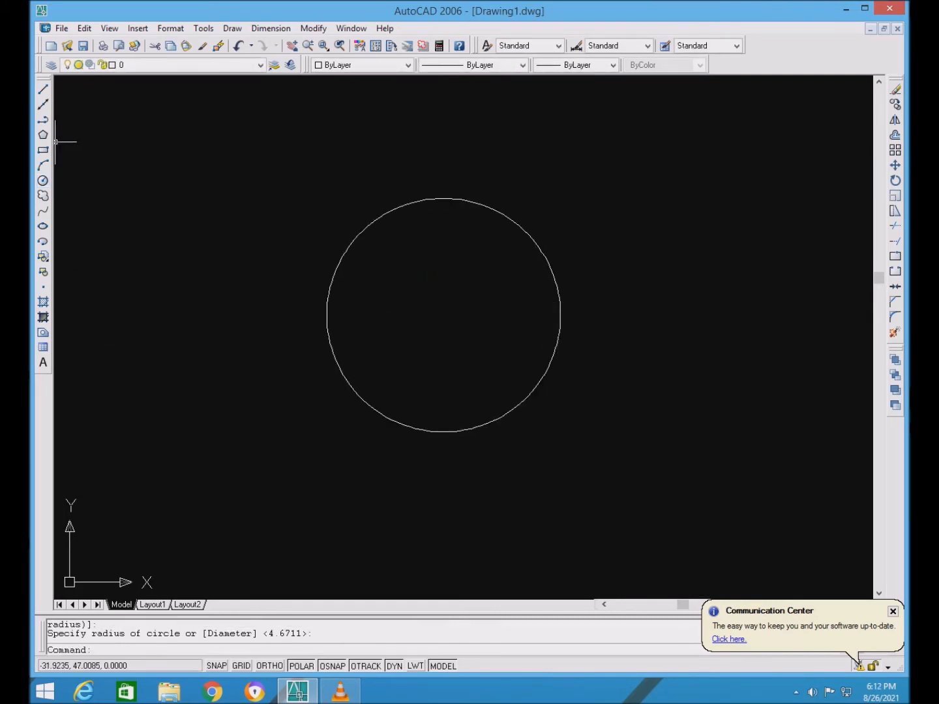
Step: Draw a short horizontal line outward from the circle's left quadrant point
left_click(42, 88)
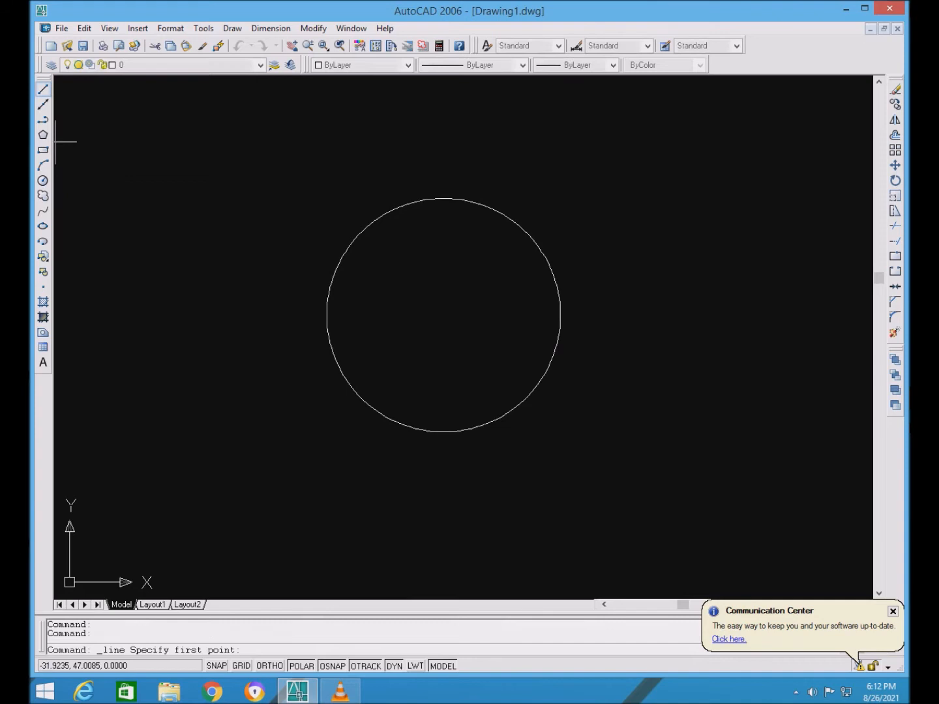
left_click(327, 315)
left_click(261, 312)
key("Escape")
left_click(261, 312)
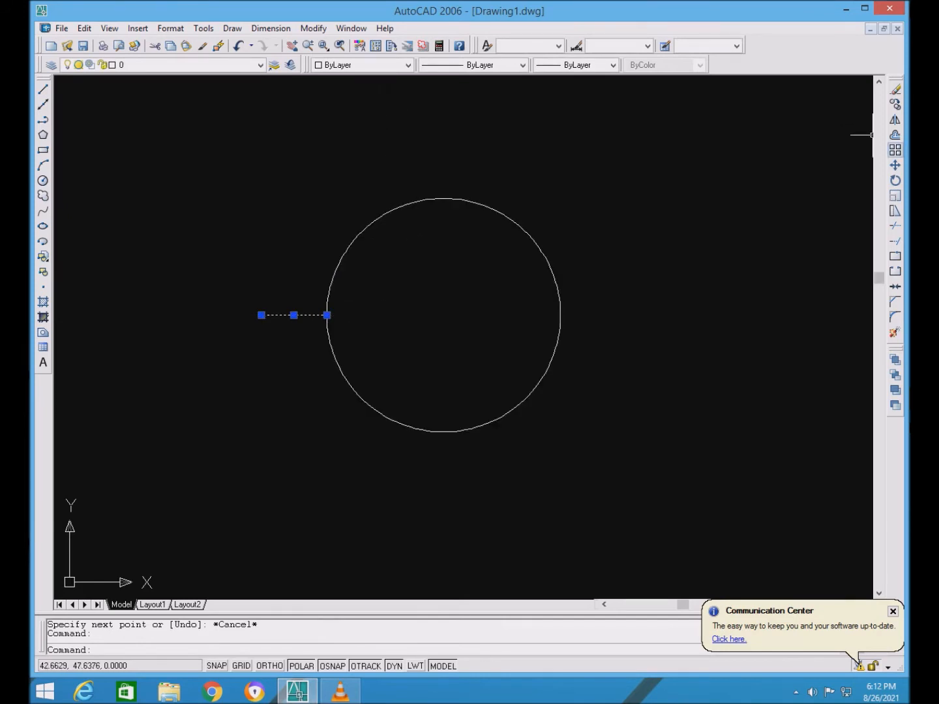
left_click(894, 149)
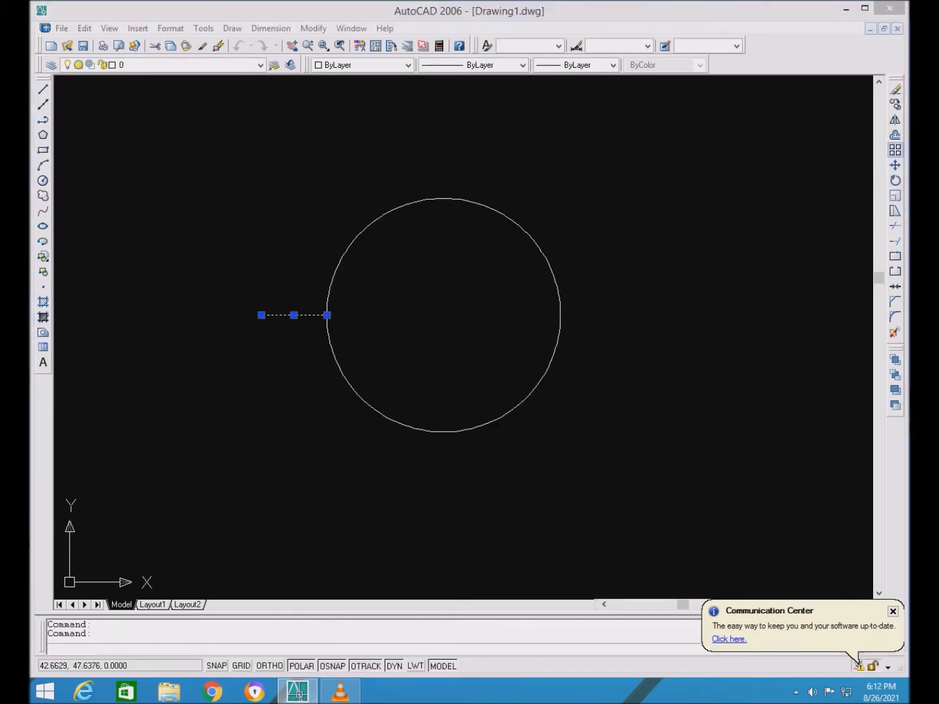
left_click(426, 241)
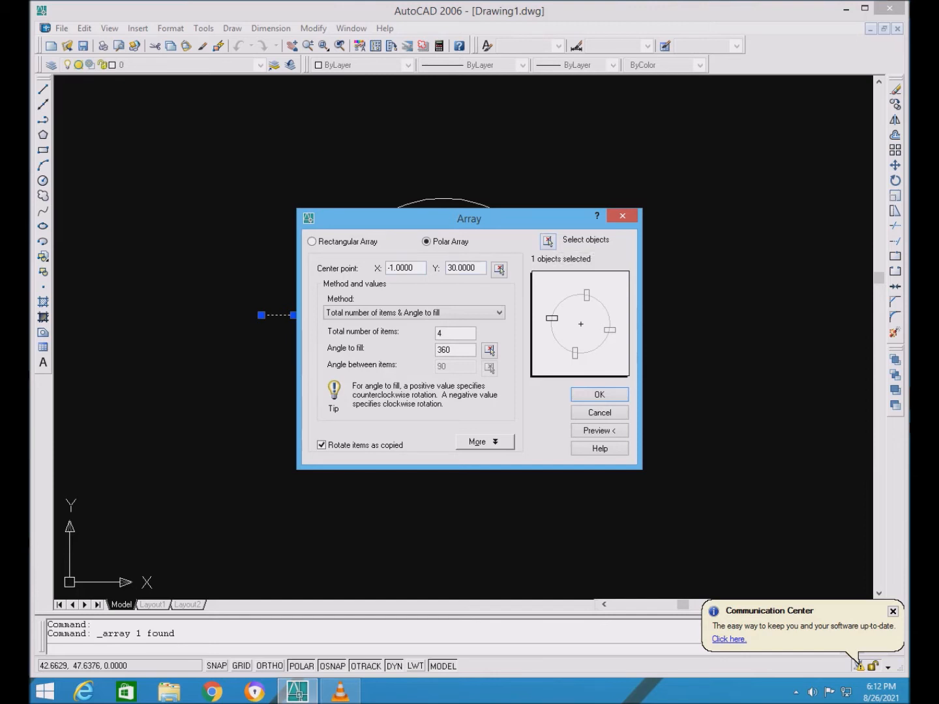
left_click(548, 240)
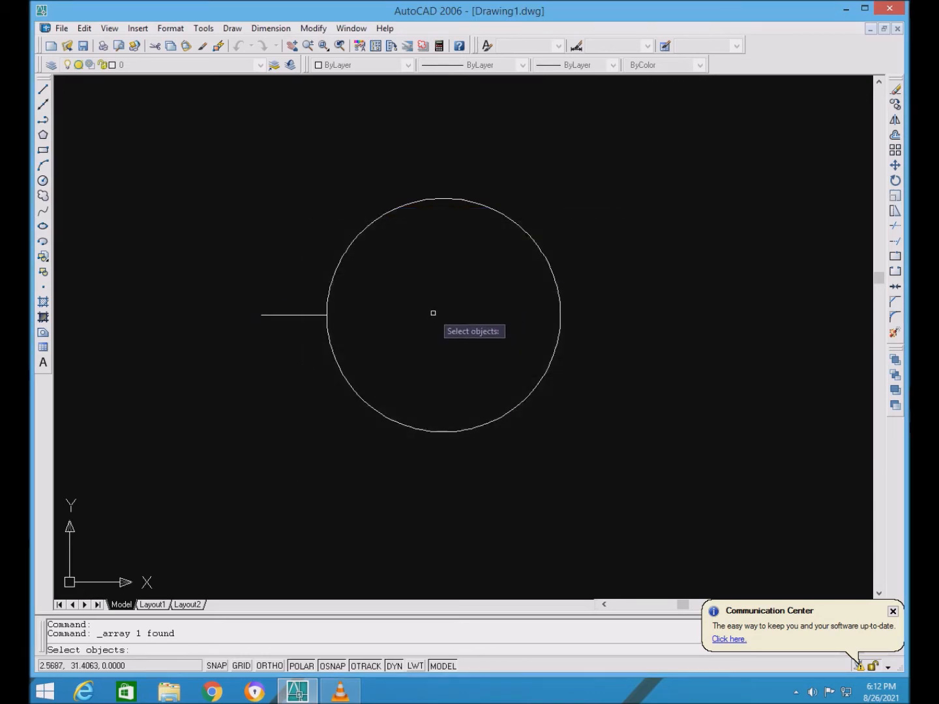
left_click(435, 432)
key("Return")
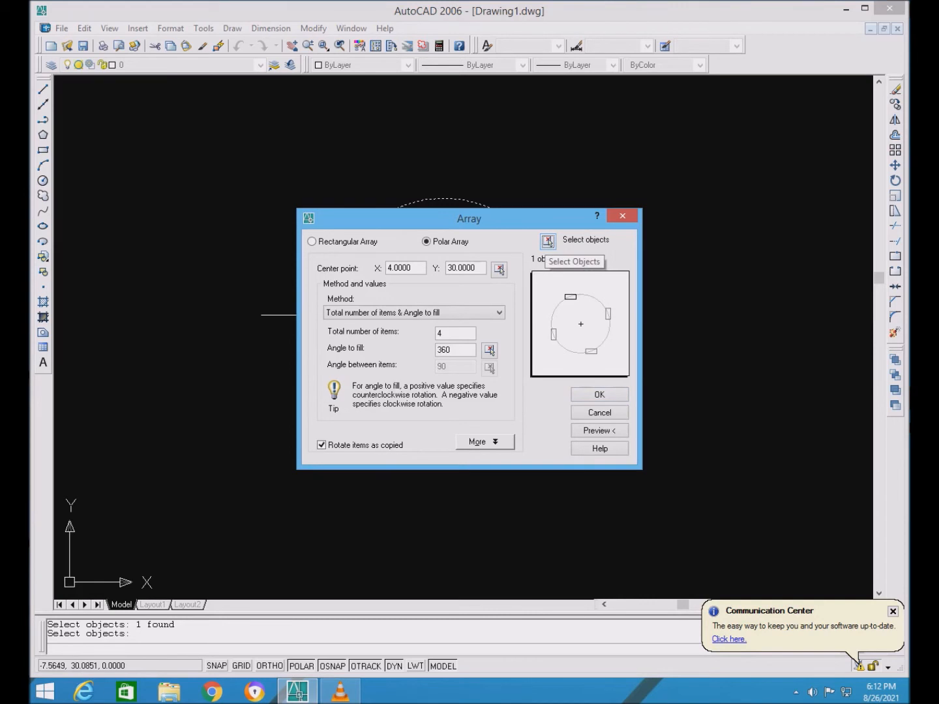
key("Escape")
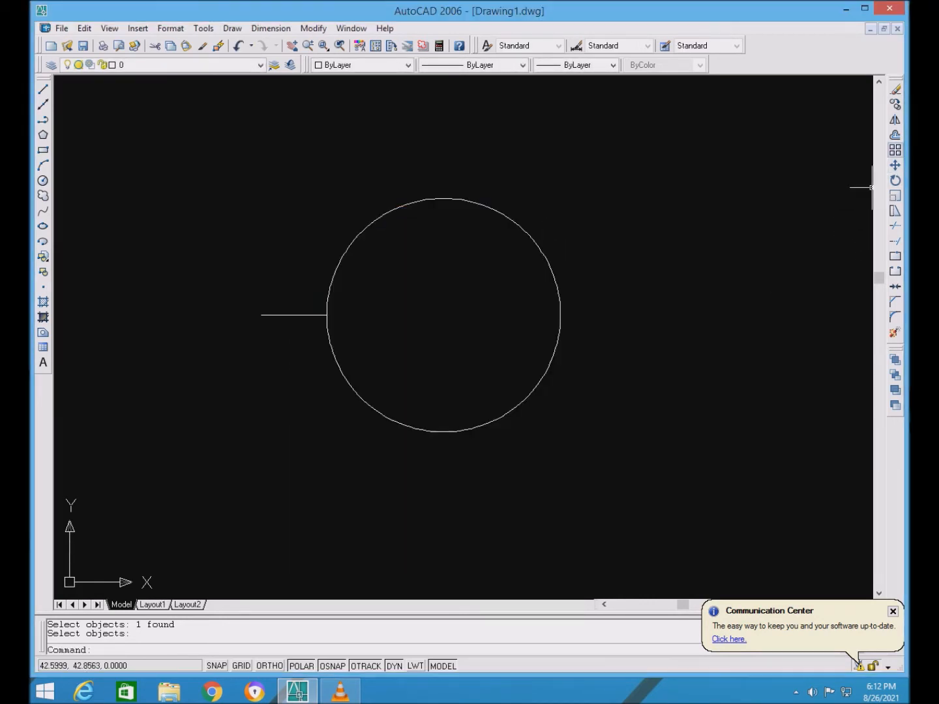
Step: Start a polar array and choose the short horizontal line beside the circle as its source object
left_click(894, 149)
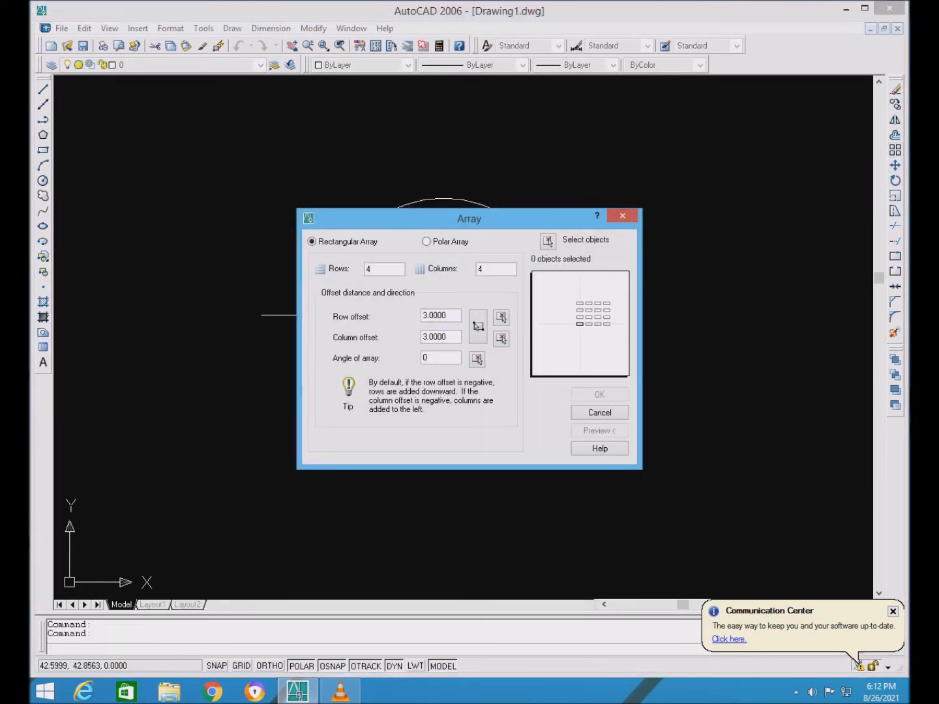
left_click(426, 242)
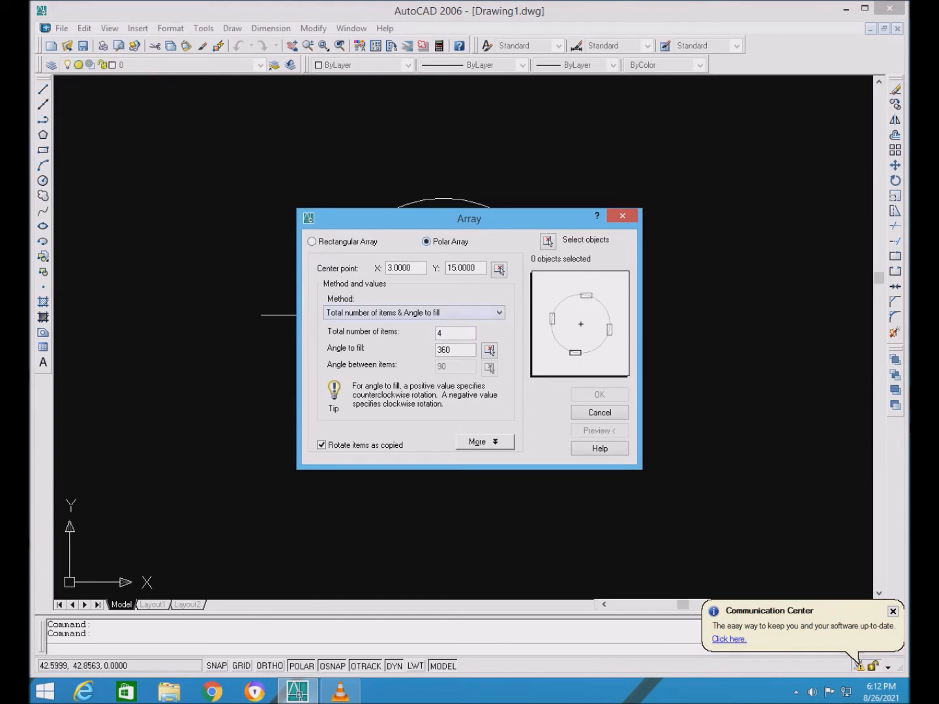
left_click(476, 313)
left_click(476, 313)
left_click(548, 241)
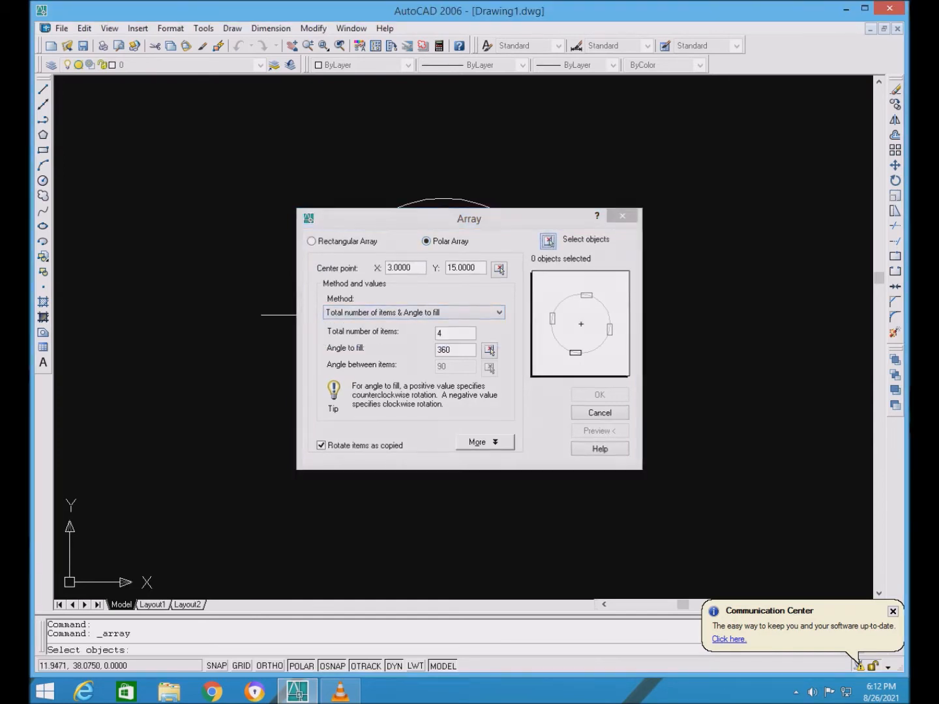
left_click(321, 316)
key("Return")
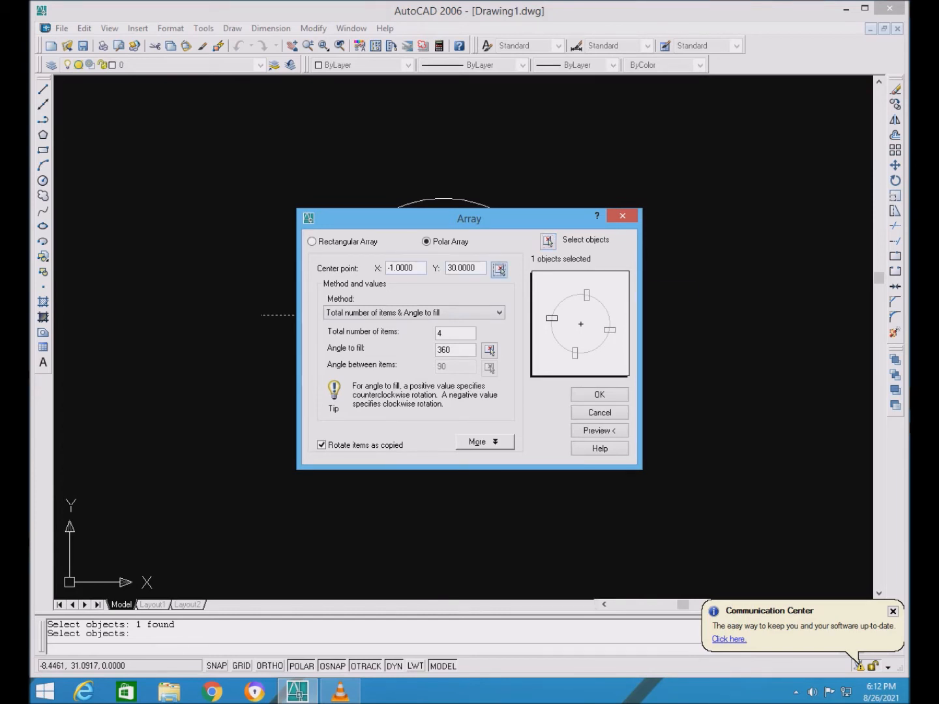
Step: Turn snap mode on and set the circle's center as the polar array's center point
left_click(499, 269)
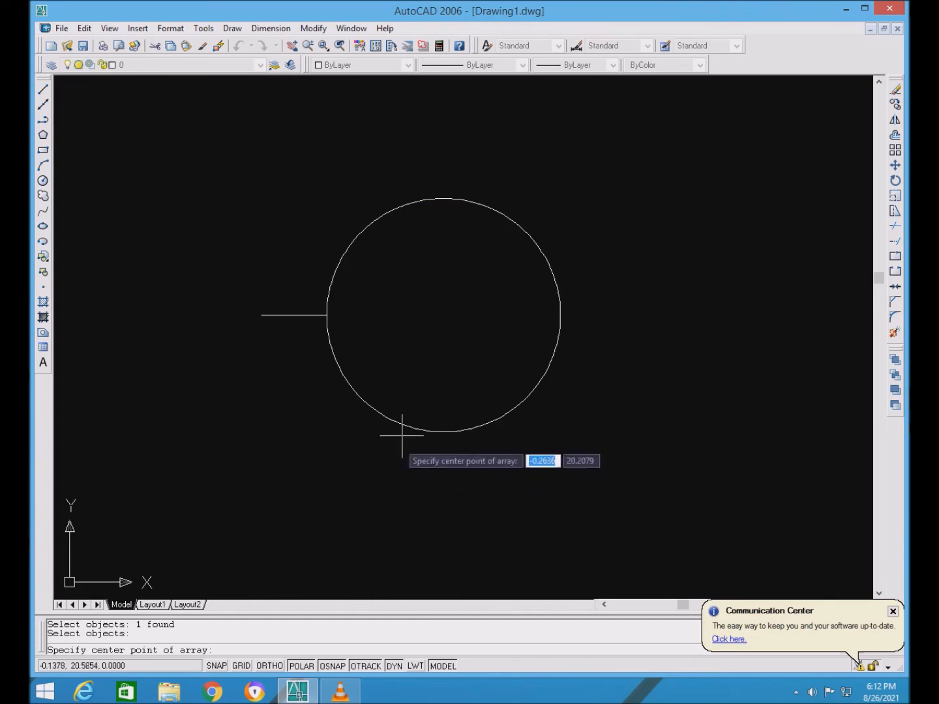
key("F9")
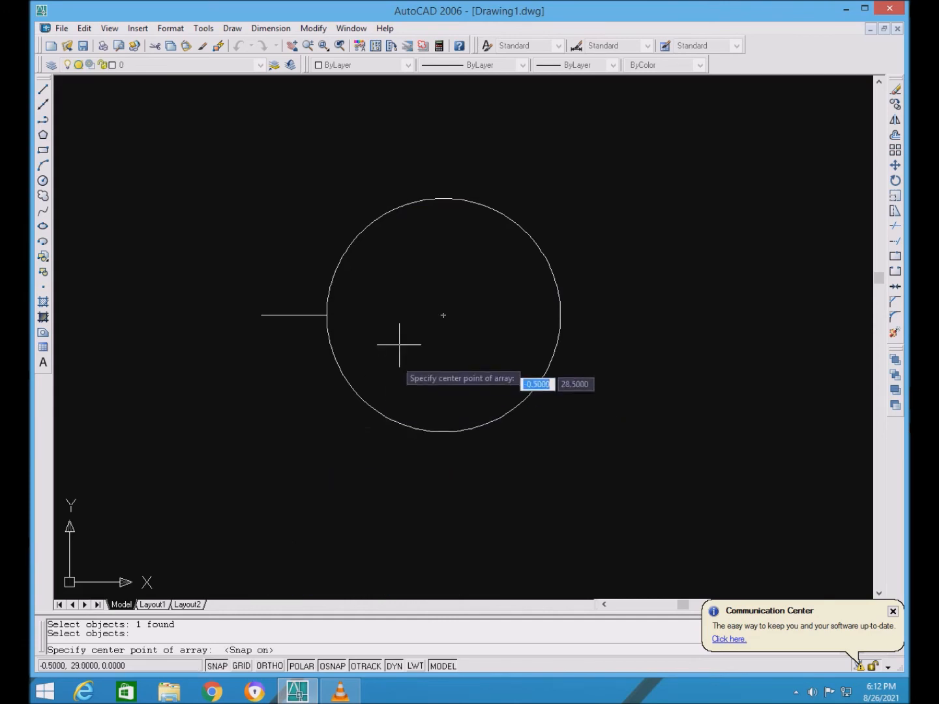
left_click(443, 315)
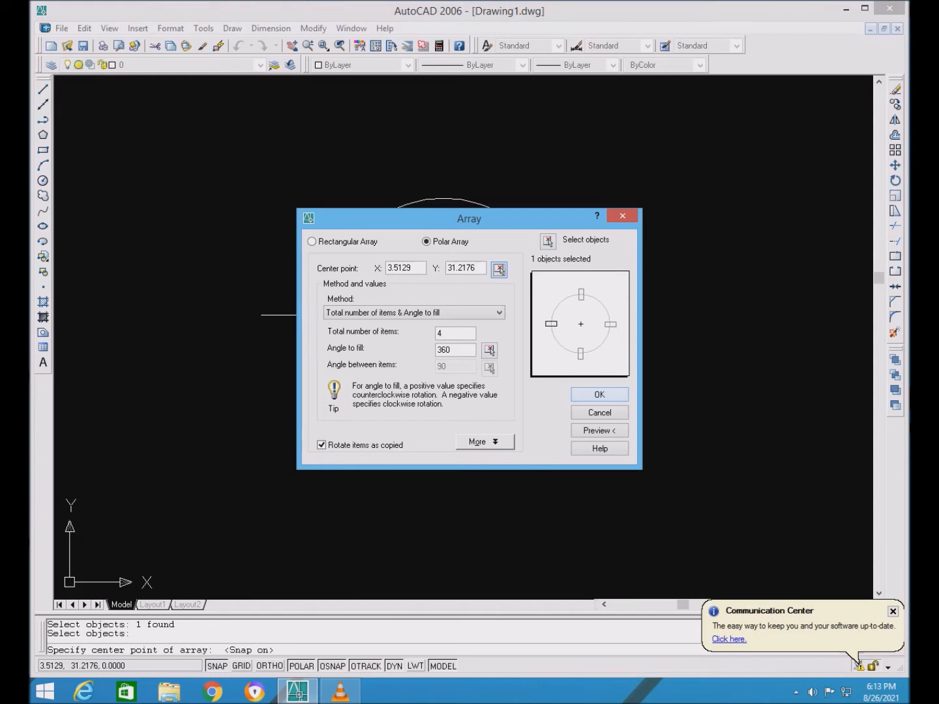
Step: Set the polar array's total number of items to 20
double_click(441, 333)
type("20")
key("Tab")
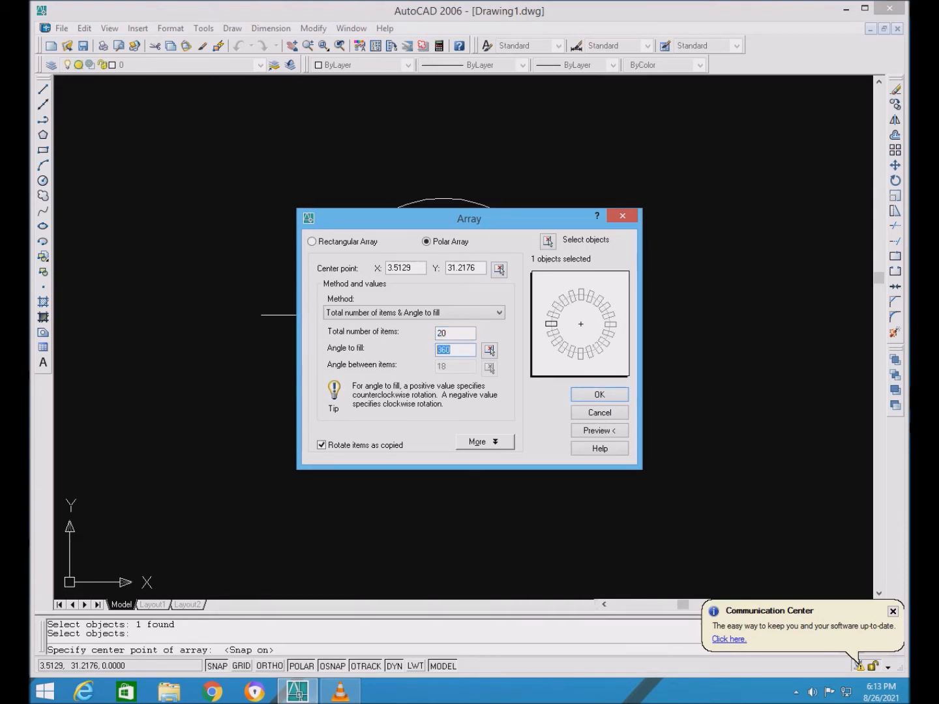
Step: Set the total number of items to 15 and the angle to fill to 180, and create the polar array
key("shift+Tab")
type("1")
left_click(451, 350)
double_click(450, 350)
type("1")
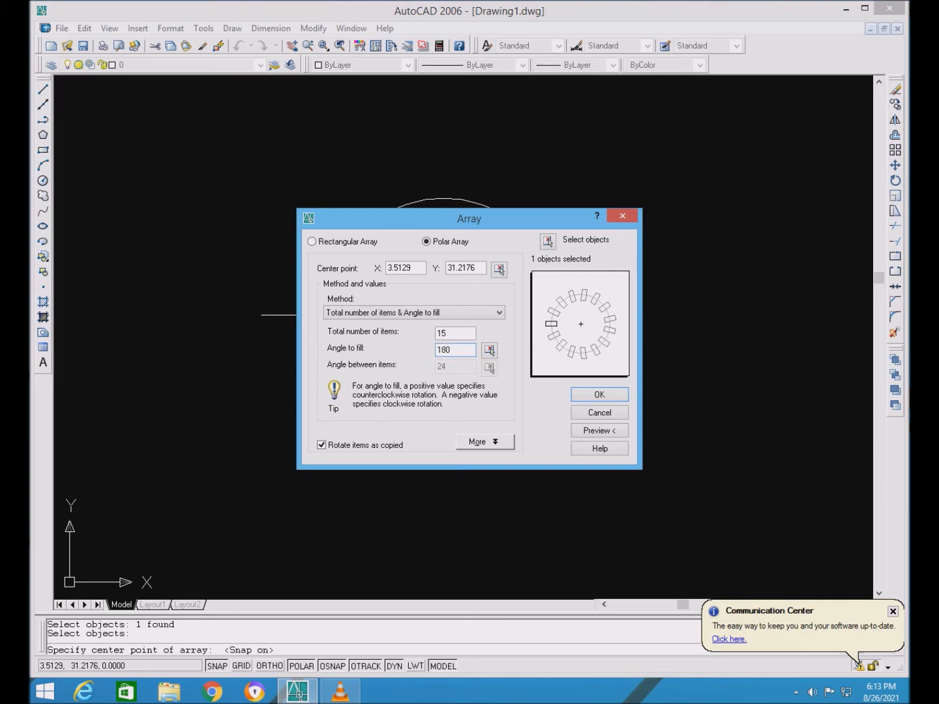
left_click(450, 333)
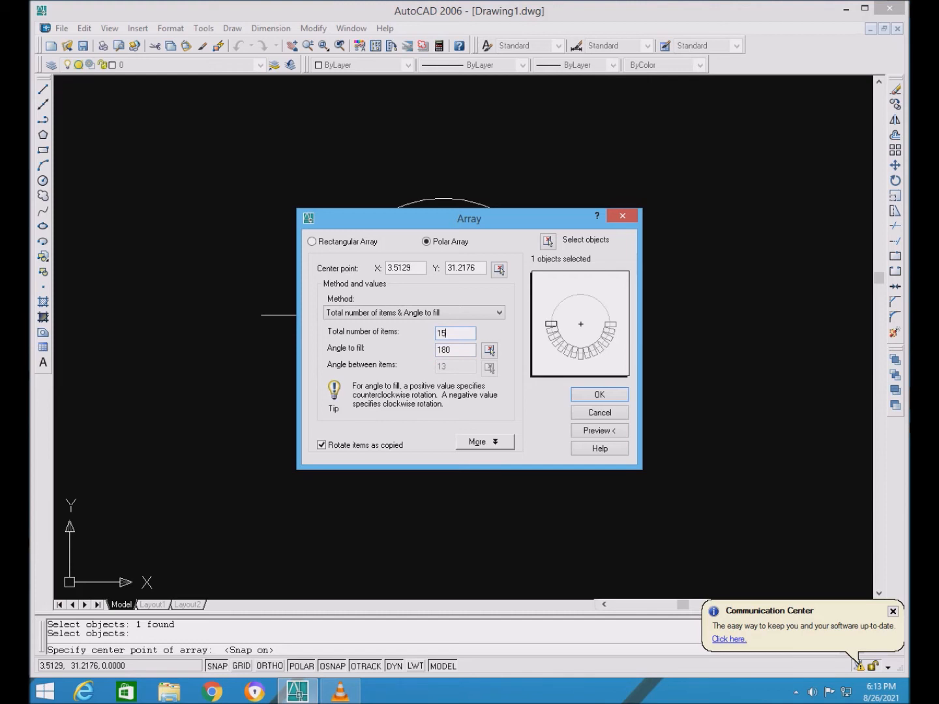
left_click(600, 394)
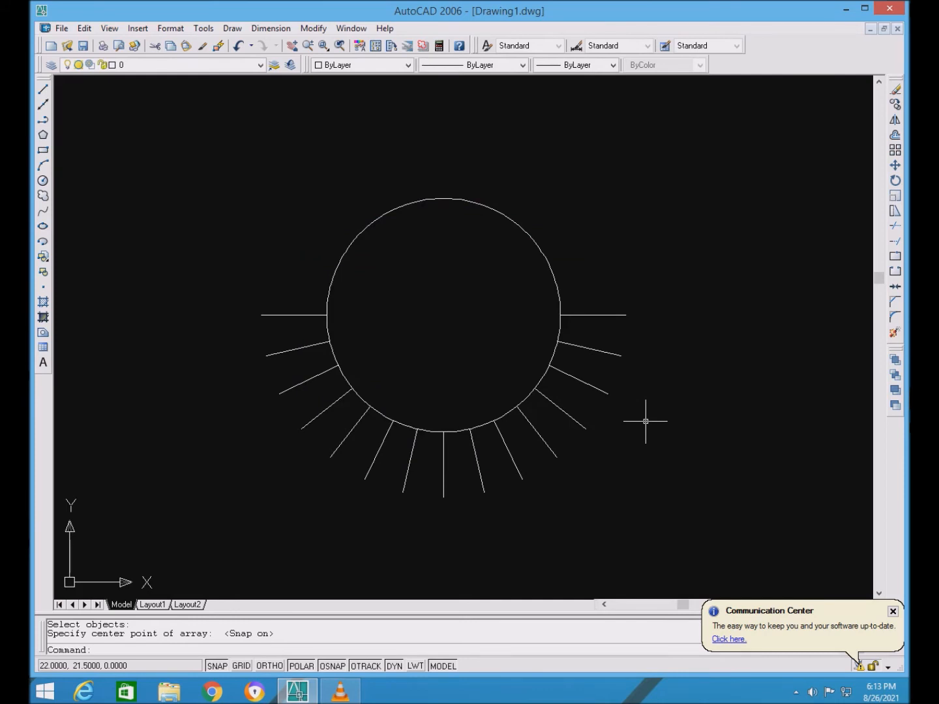
Step: Erase the circle together with all of its radiating lines
left_click(185, 136)
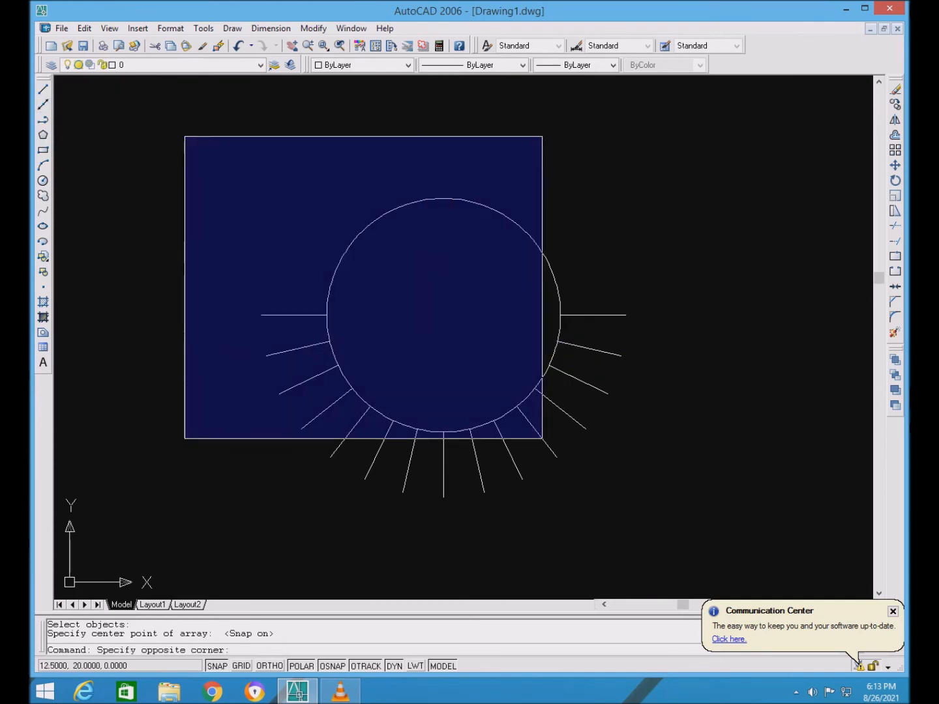
left_click(694, 540)
key("Delete")
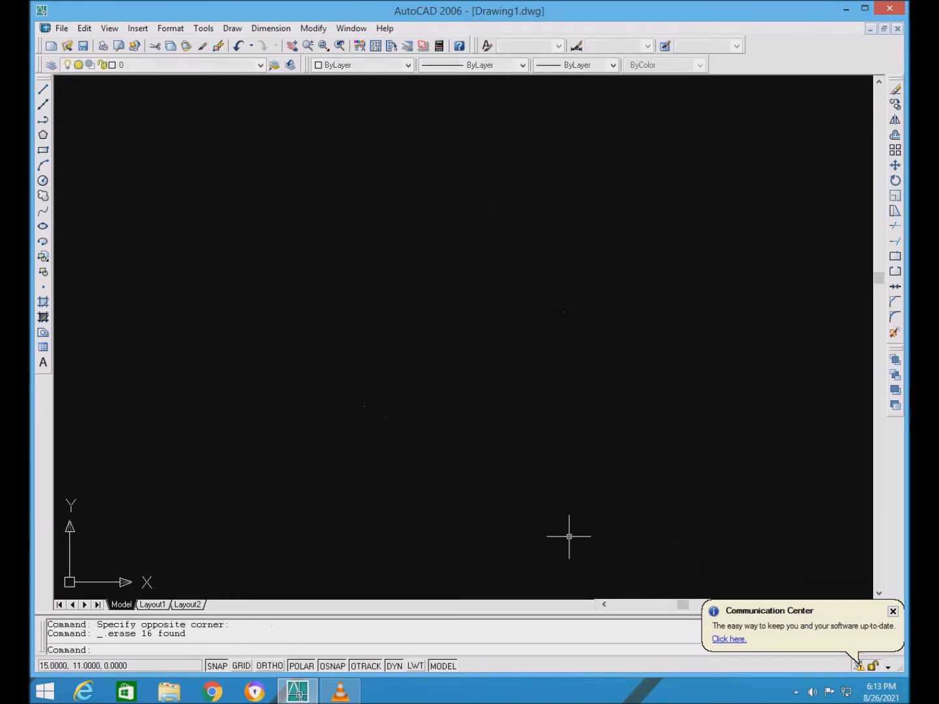
Step: Draw a circle with a radius of about 6.5 slightly above the middle of the empty drawing area
left_click(42, 180)
left_click(436, 273)
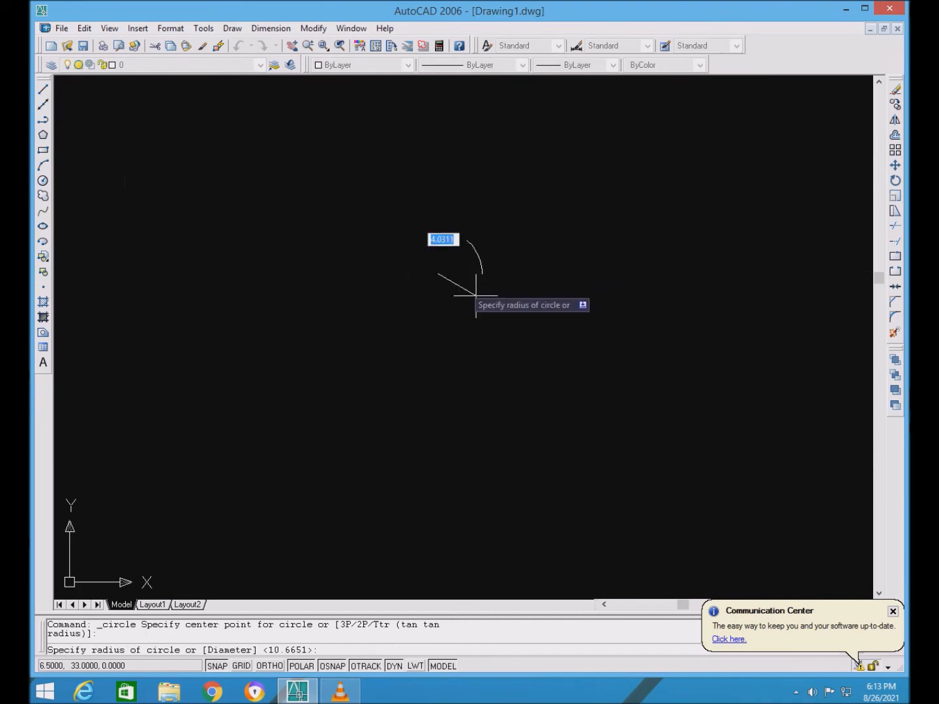
left_click(509, 273)
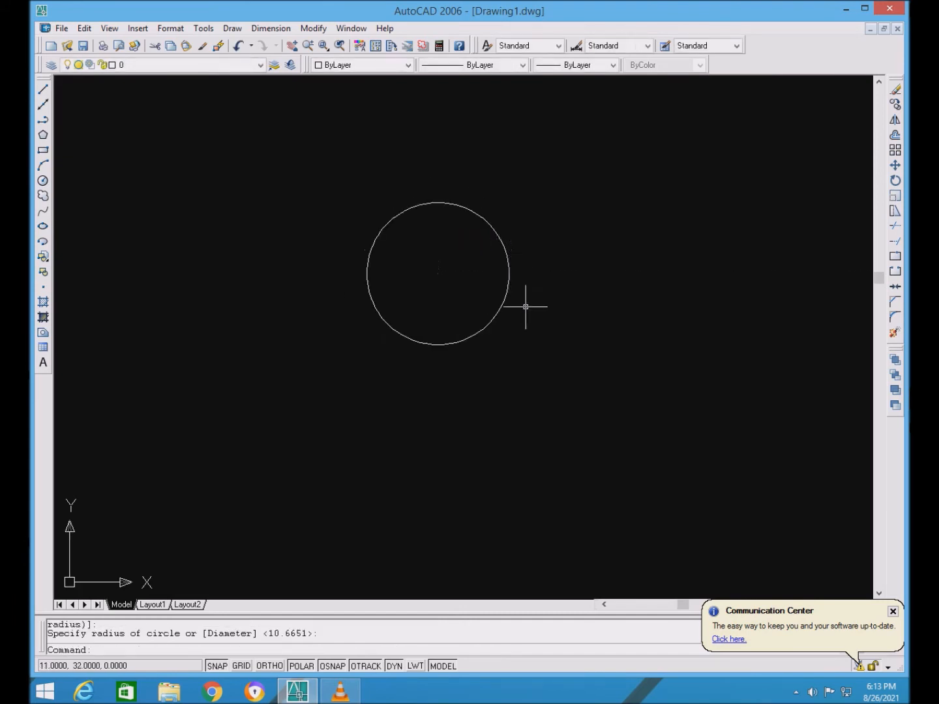
left_click(444, 207)
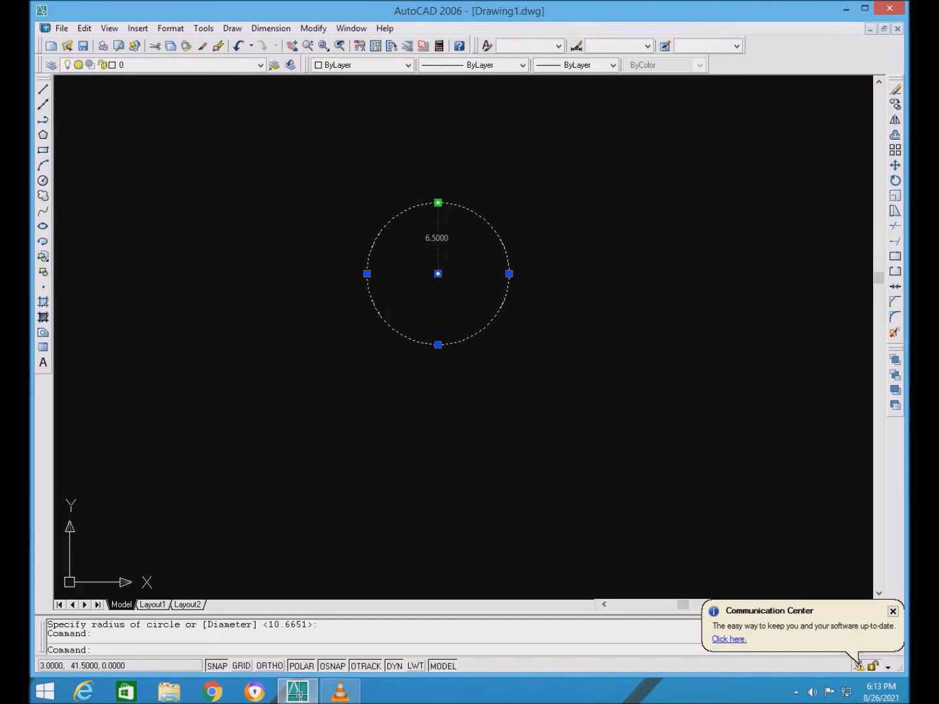
key("ctrl+1")
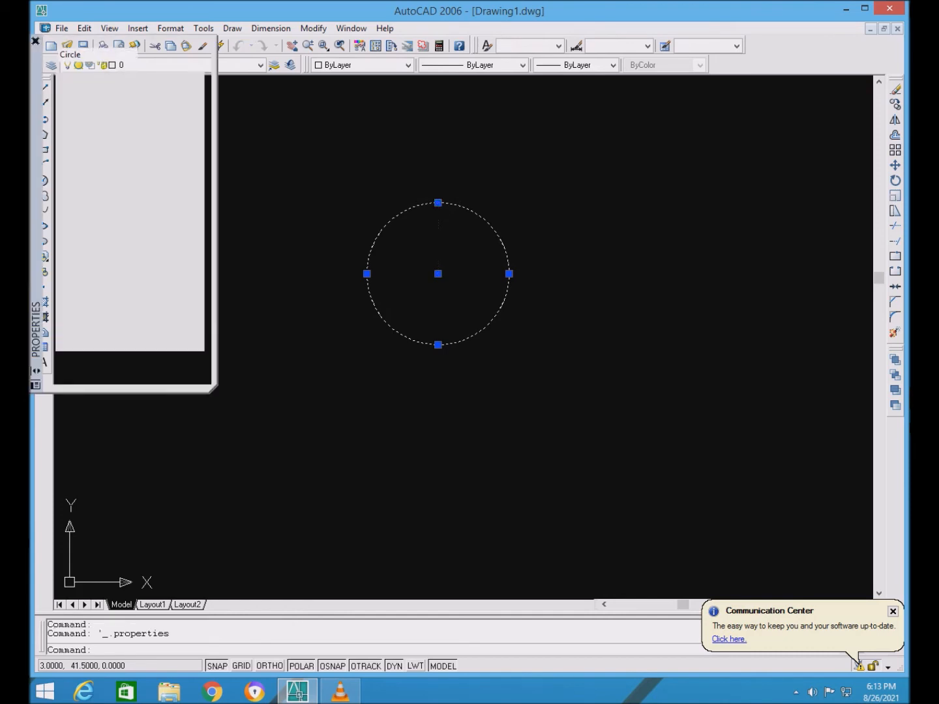
key("Escape")
left_click(35, 40)
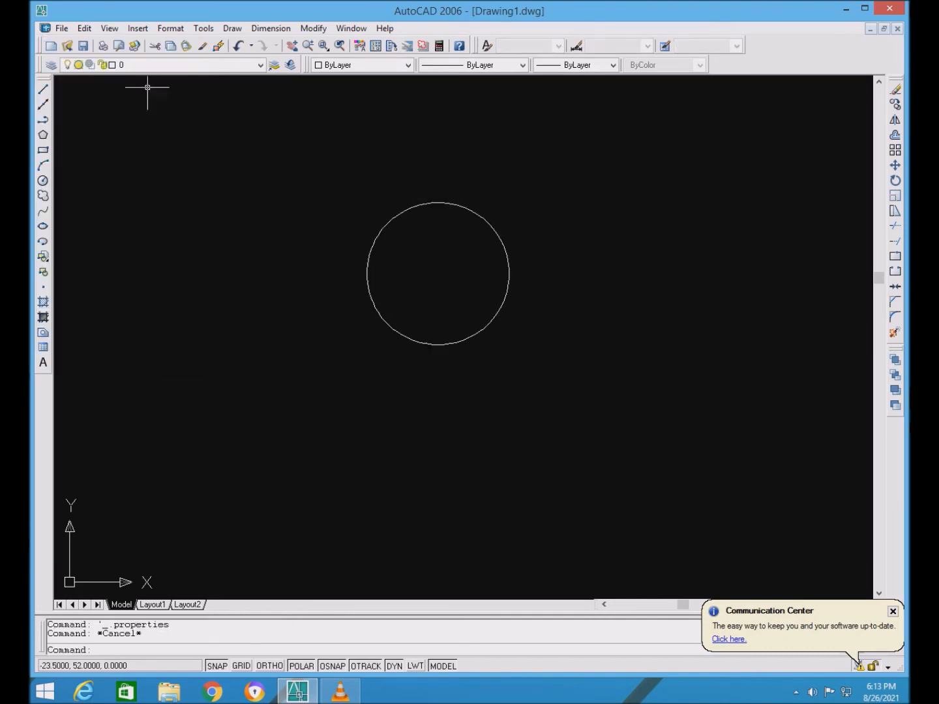
Step: Try to draw a rectangle starting at the circle's left edge
left_click(43, 149)
scroll(387, 246, "up", 6)
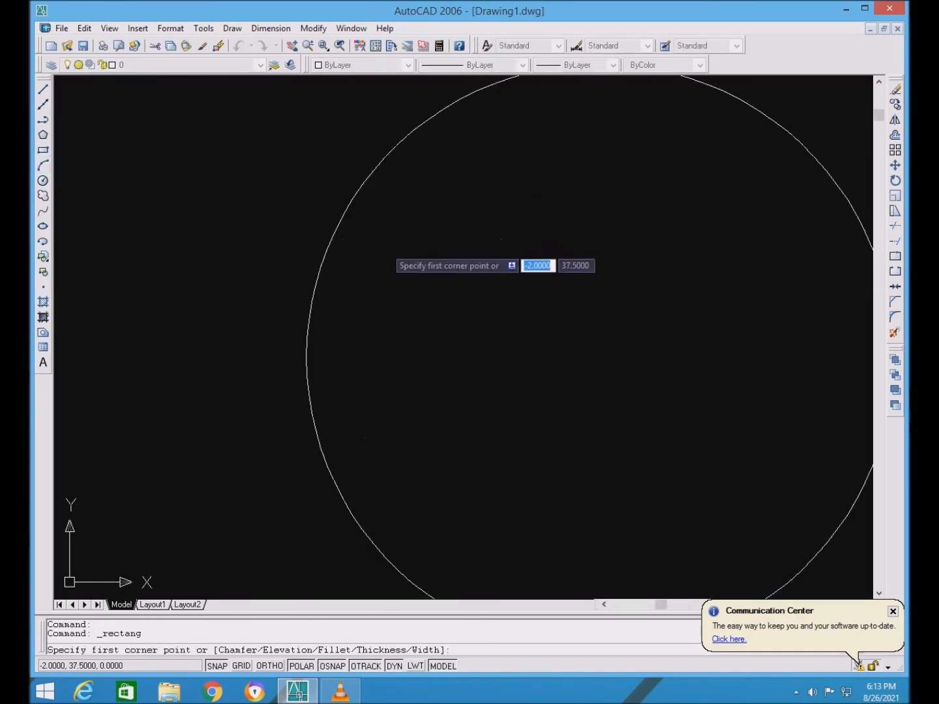
left_click(306, 311)
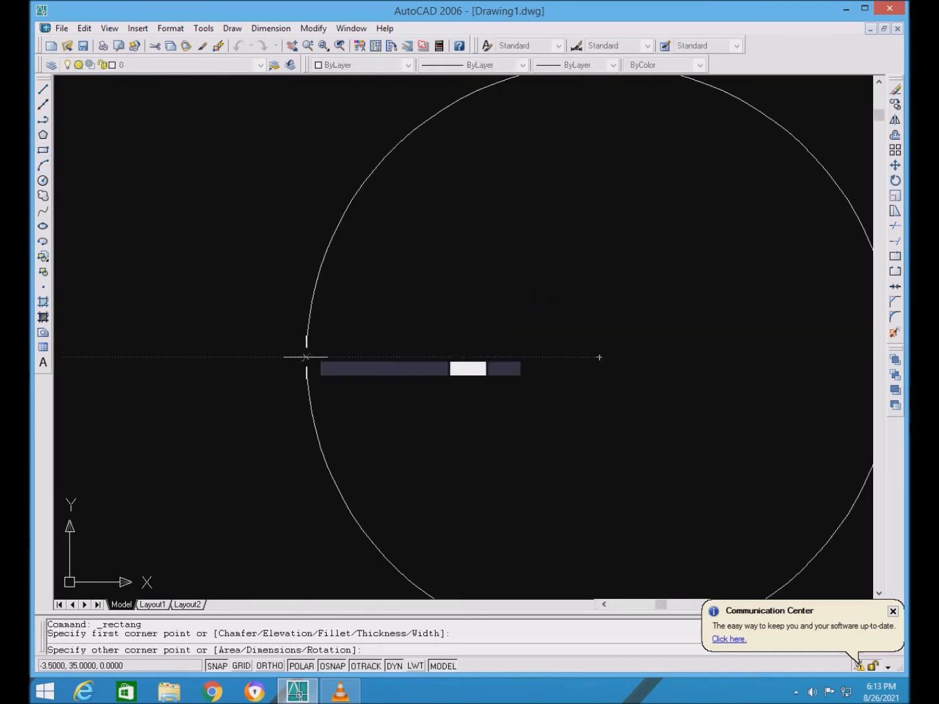
left_click(306, 312)
scroll(306, 312, "down", 6)
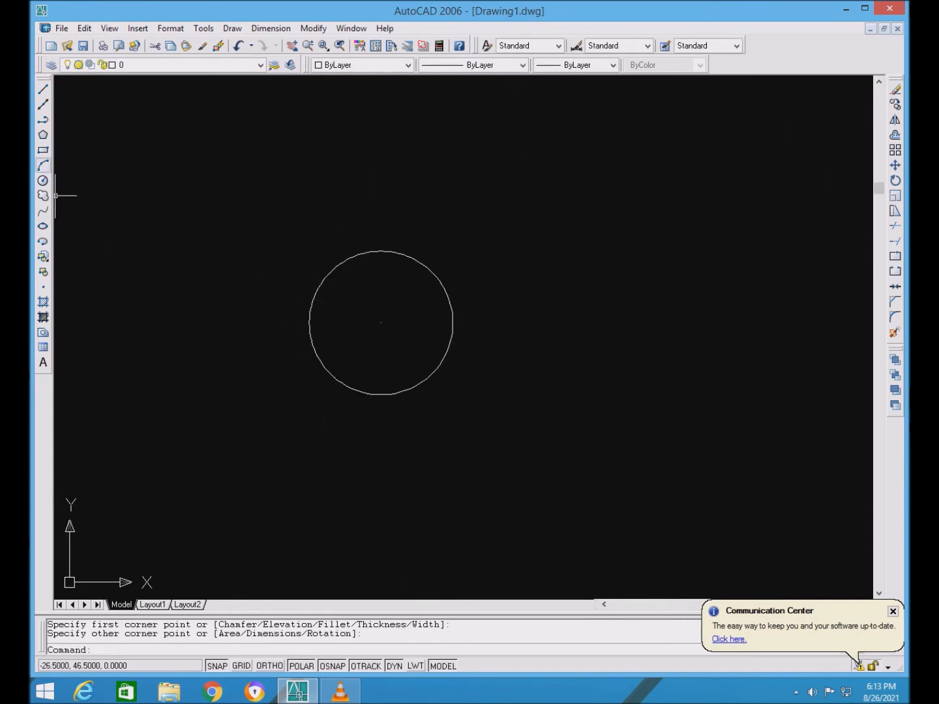
Step: Draw a horizontal rectangle about 2.5 high from a point left of the circle to the circle's center
left_click(44, 150)
left_click(248, 296)
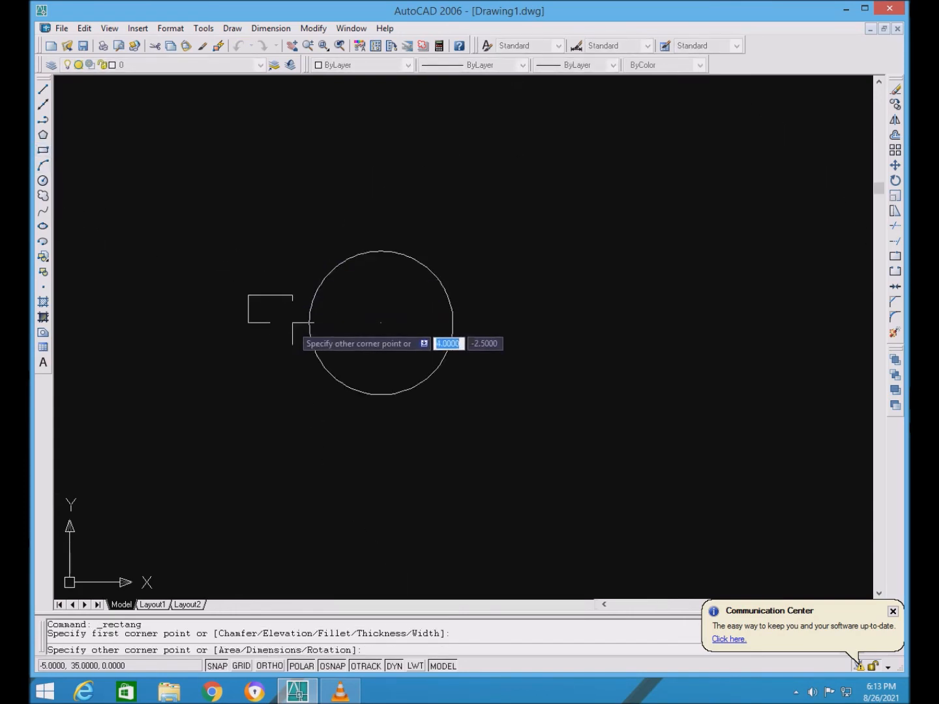
left_click(380, 322)
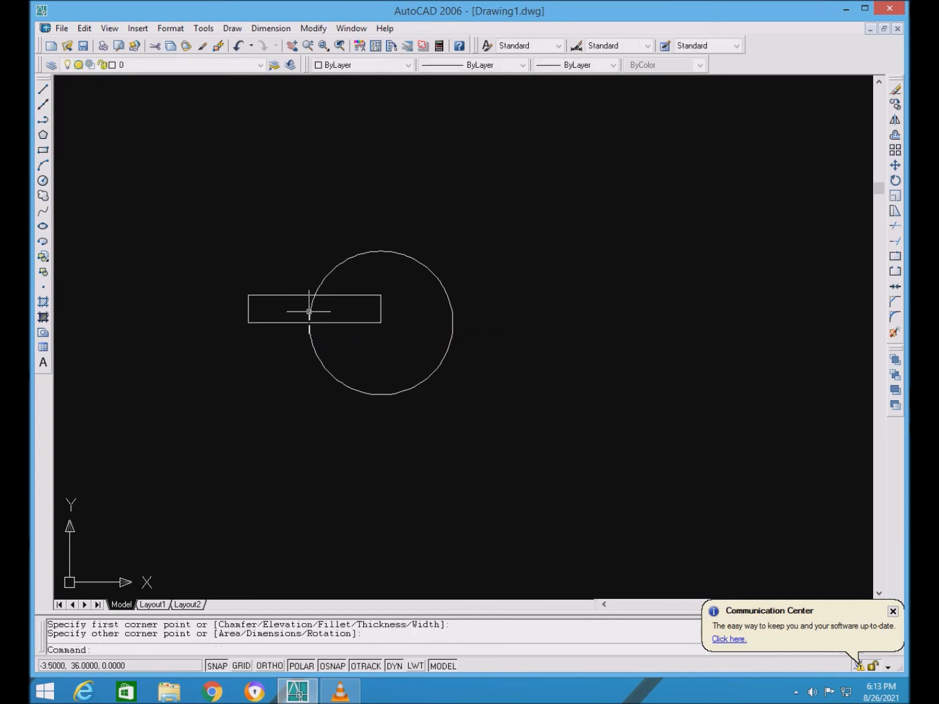
key("Escape")
Step: Turn snap mode off and stretch the rectangle's two right corners back onto the circle's left edge
left_click(363, 322)
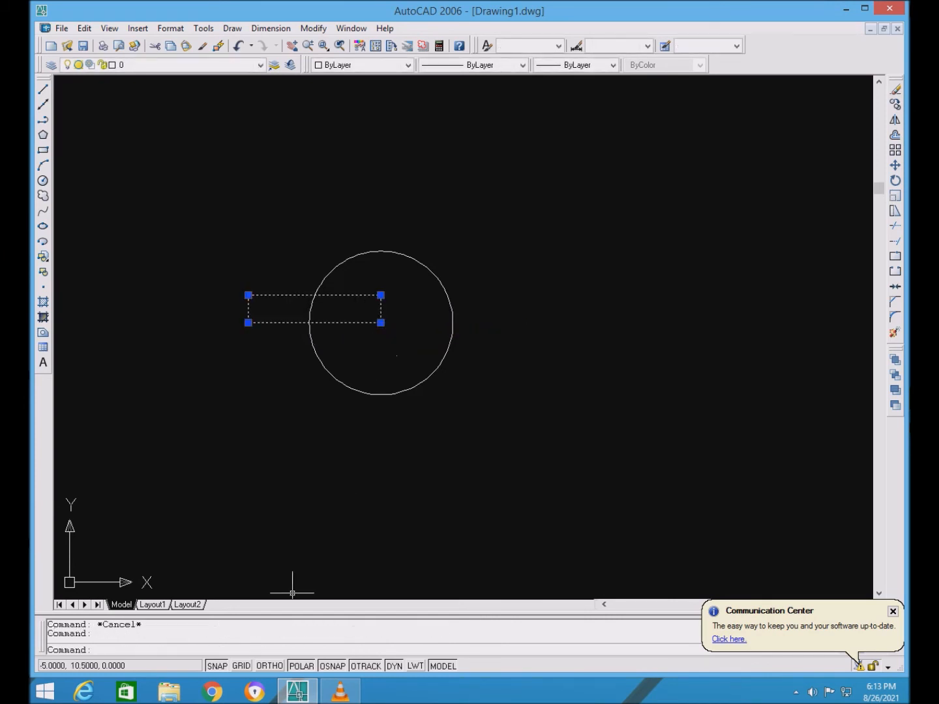
key("F9")
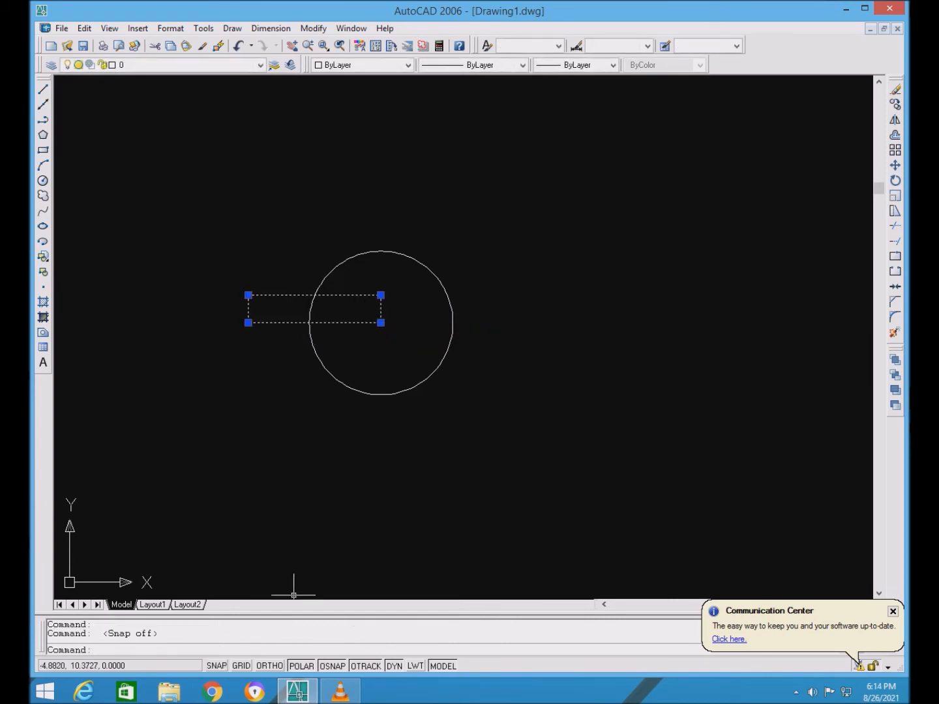
left_click(381, 322)
left_click(309, 322)
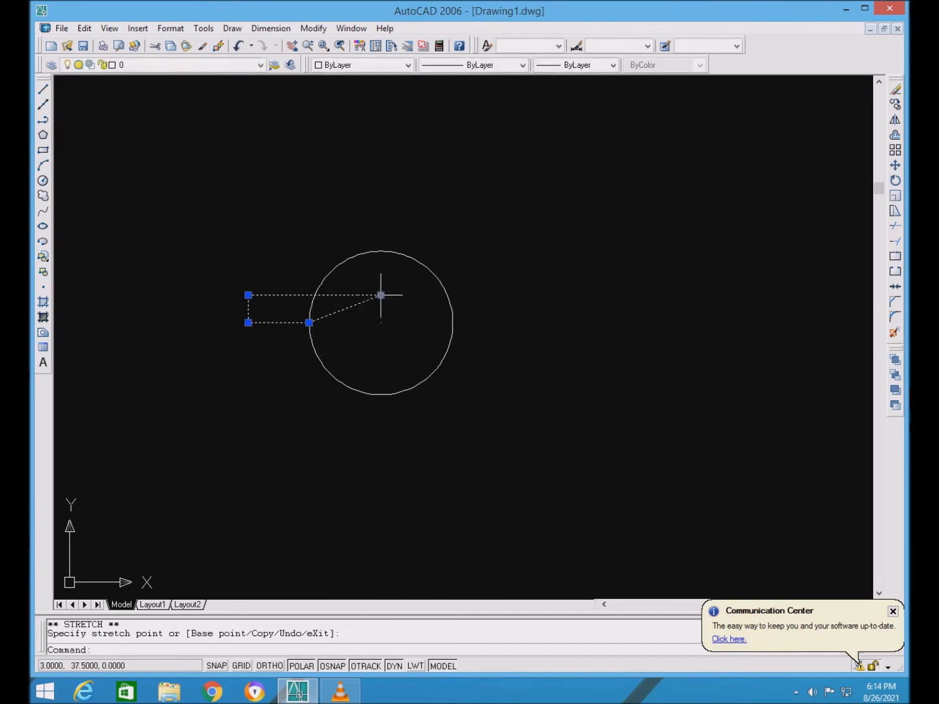
left_click(381, 295)
left_click(315, 295)
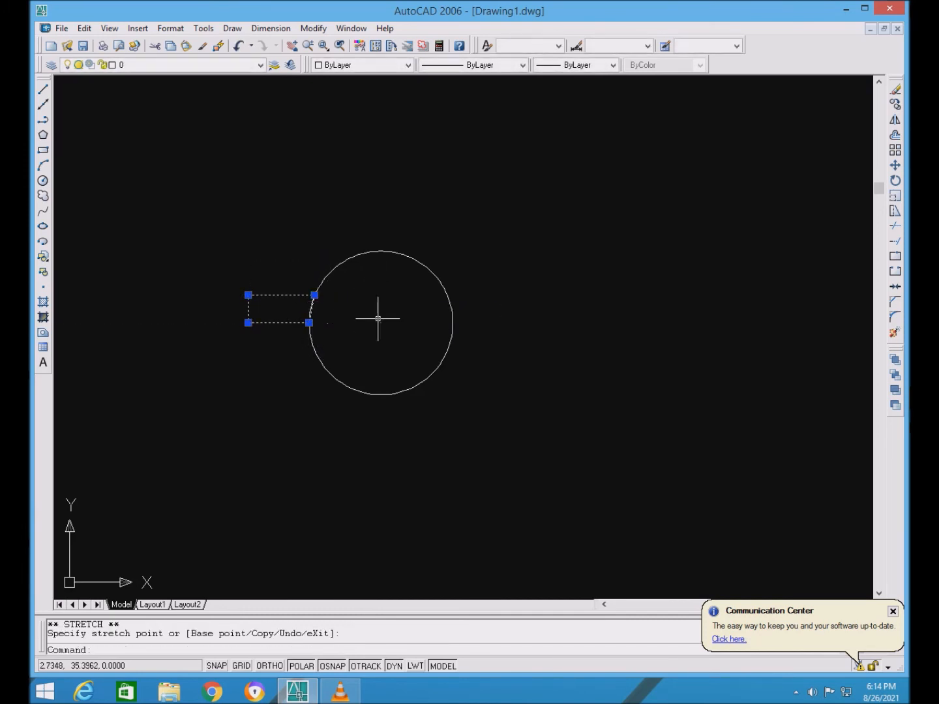
key("Escape")
Step: Stretch the rectangle's upper-right corner back level with the circle's left edge so its right side is nearly vertical, and clear the selection
left_click(299, 295)
scroll(299, 297, "up", 5)
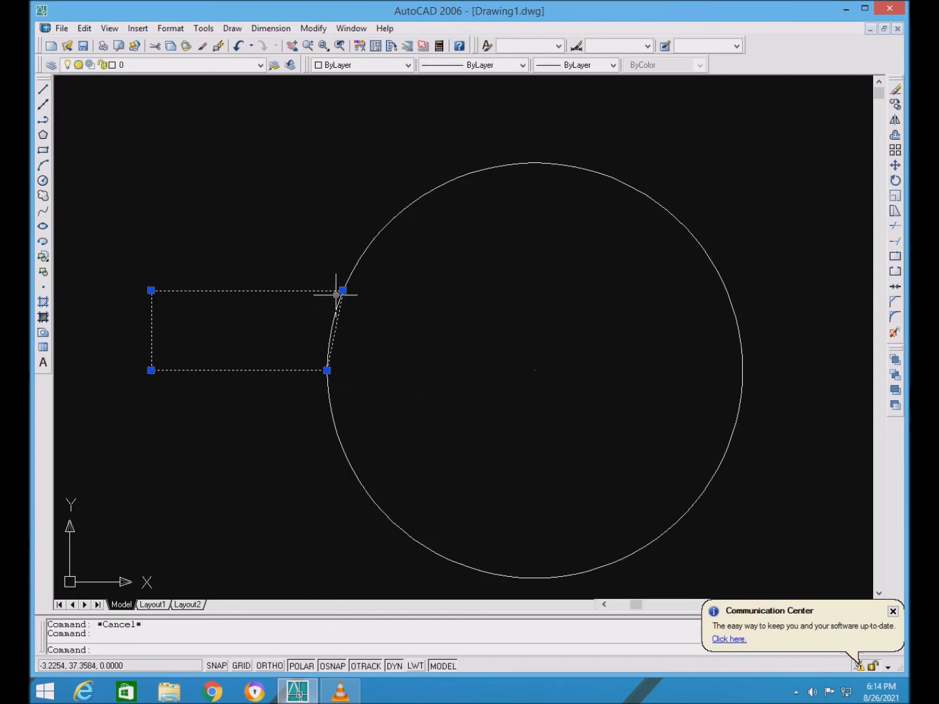
left_click(343, 290)
left_click(328, 291)
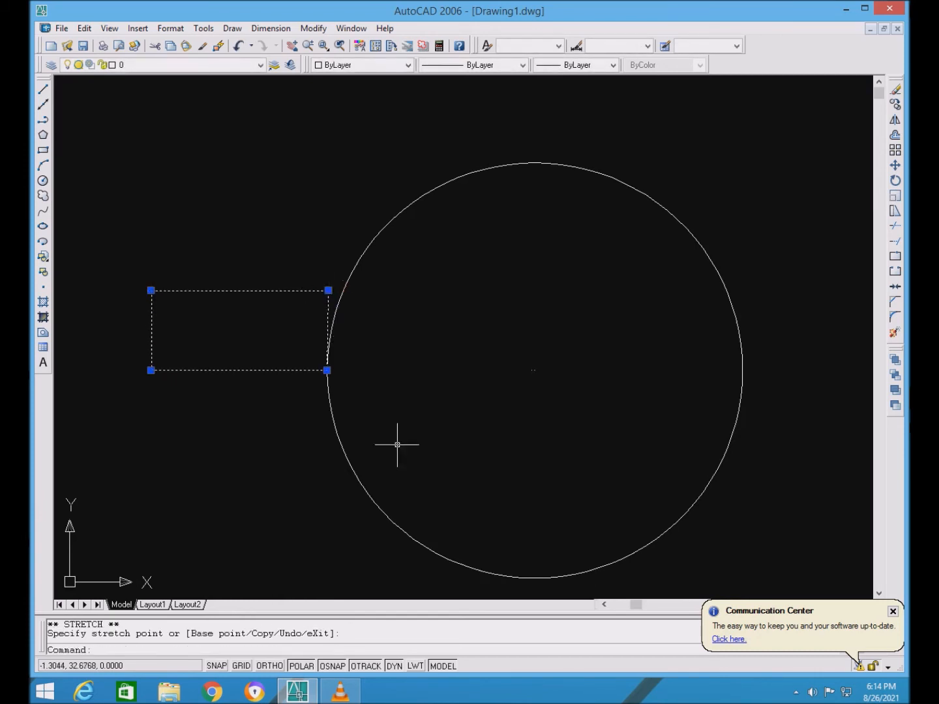
key("Escape")
left_click(293, 370)
left_click(294, 372)
key("Escape")
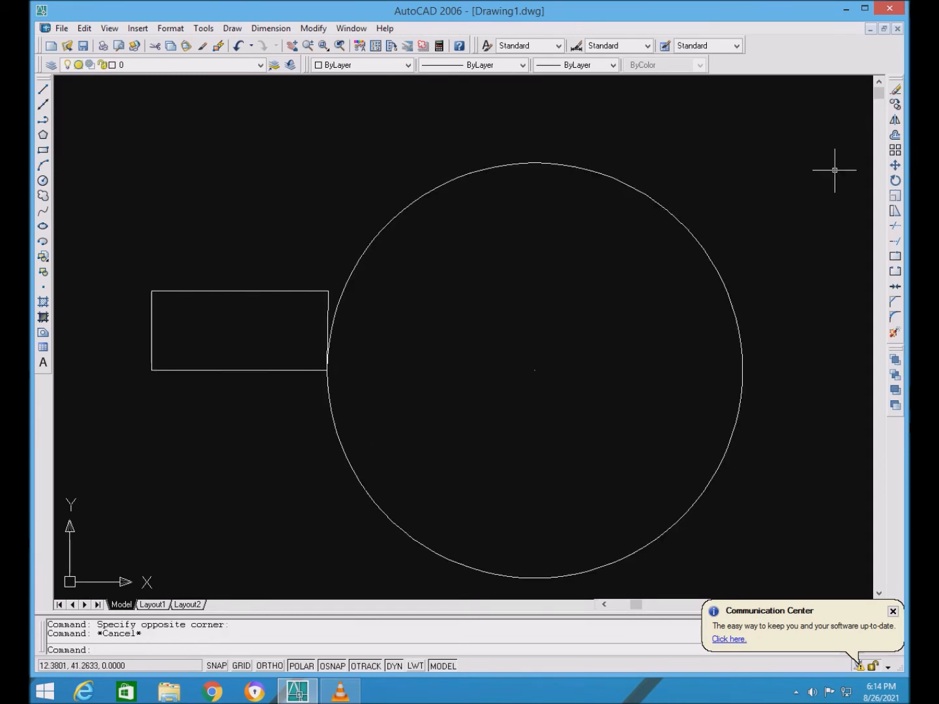
Step: Set up a polar array centered on the circle's center with an angle to fill of 270 degrees
left_click(895, 149)
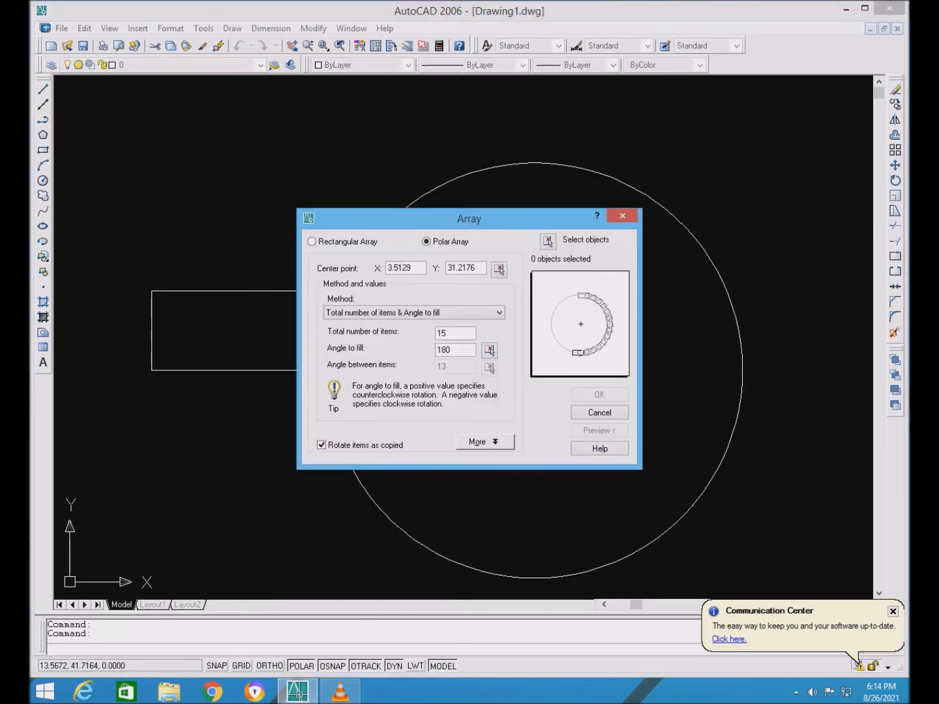
left_click(498, 270)
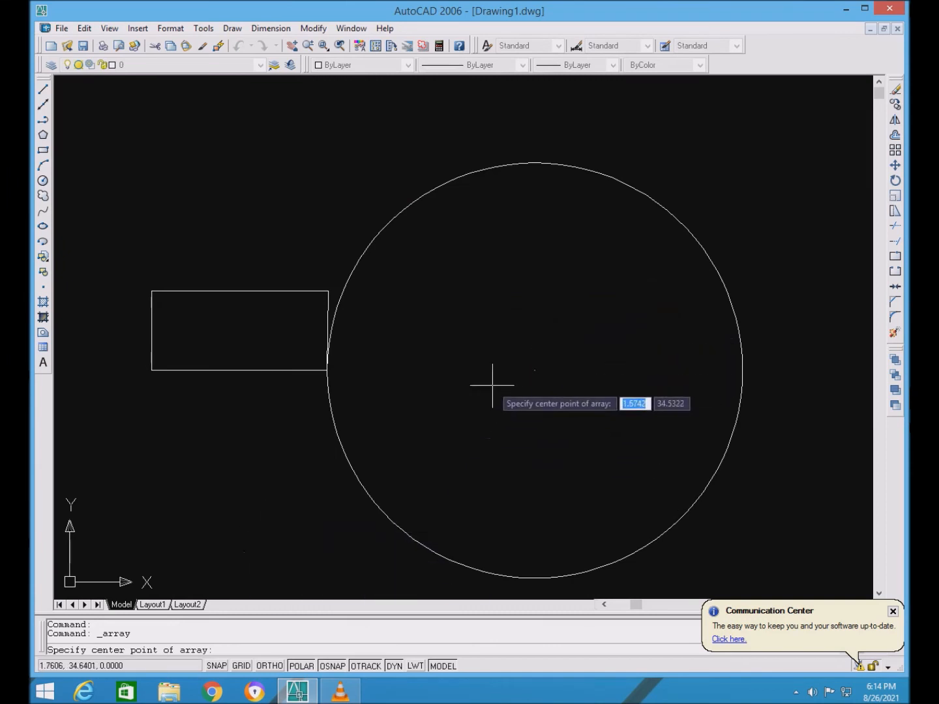
left_click(535, 369)
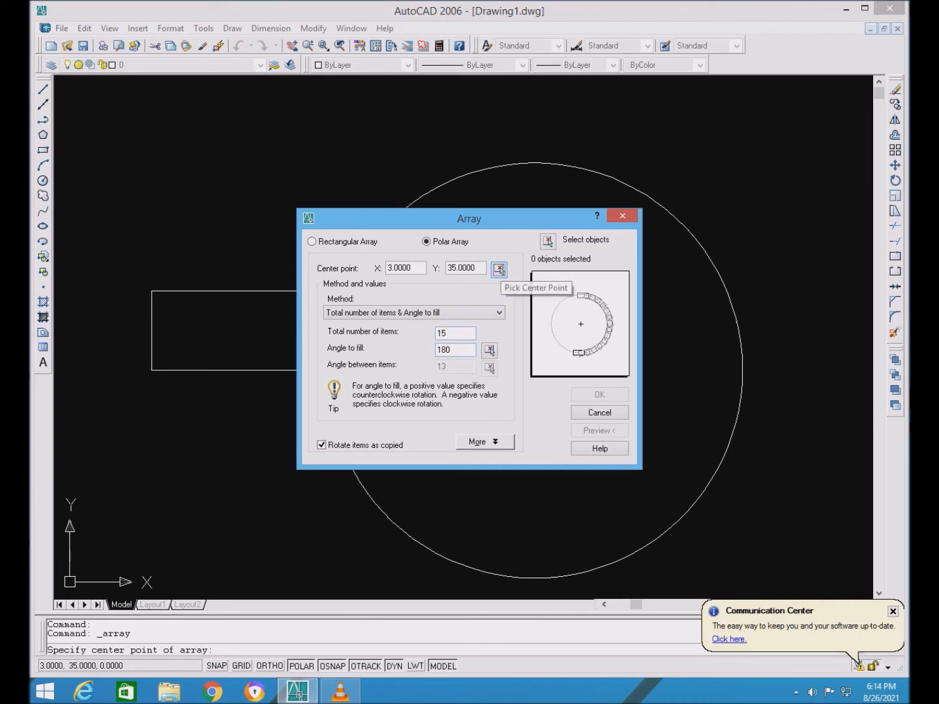
key("Tab")
type("2")
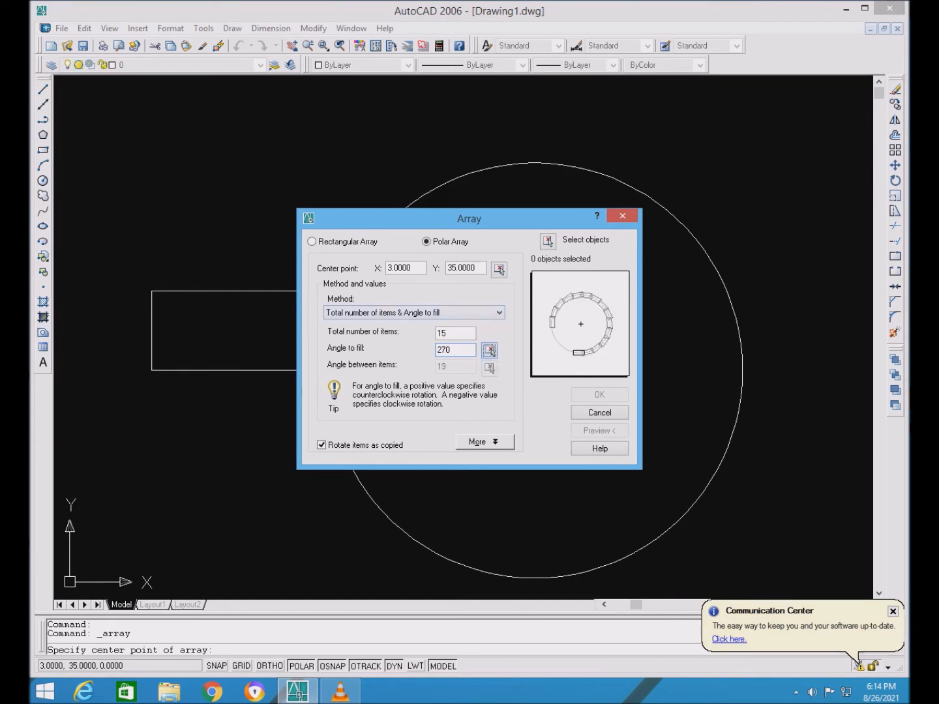
left_click(489, 350)
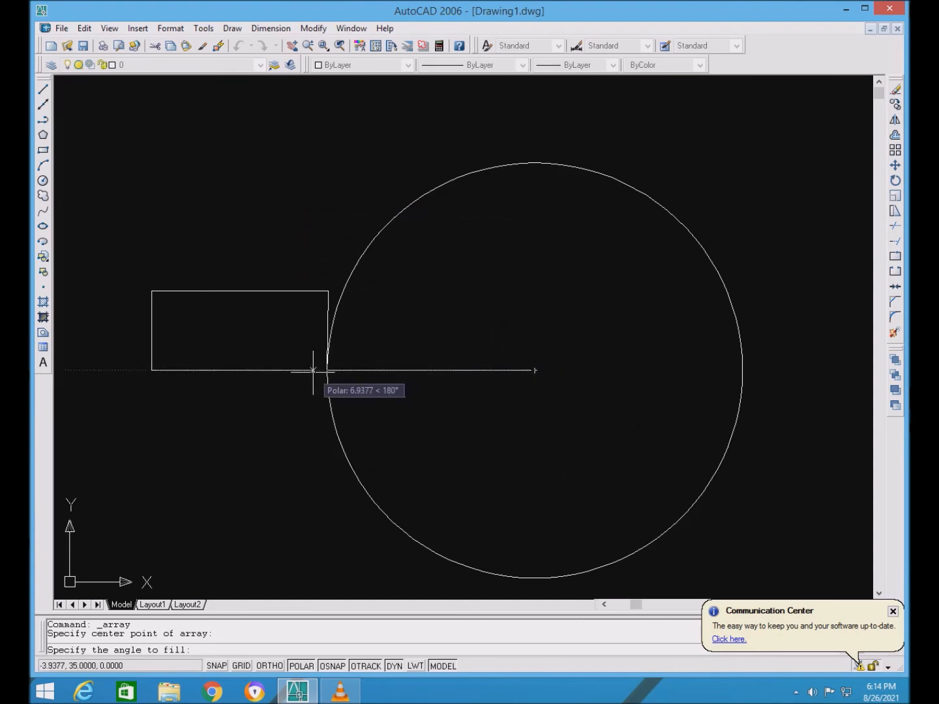
key("Escape")
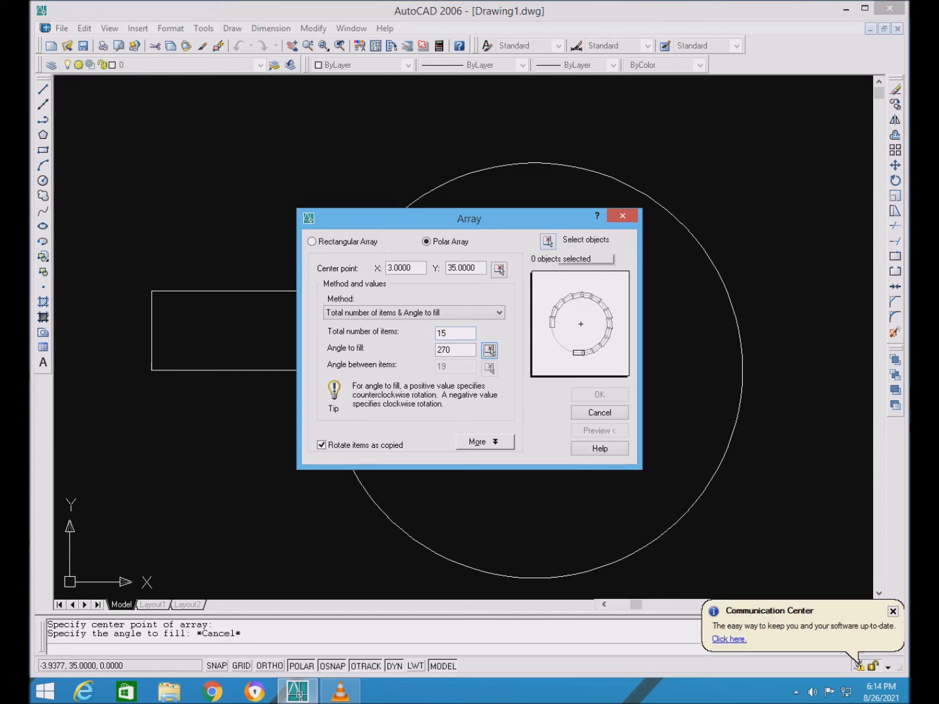
left_click(548, 240)
left_click(301, 366)
key("Return")
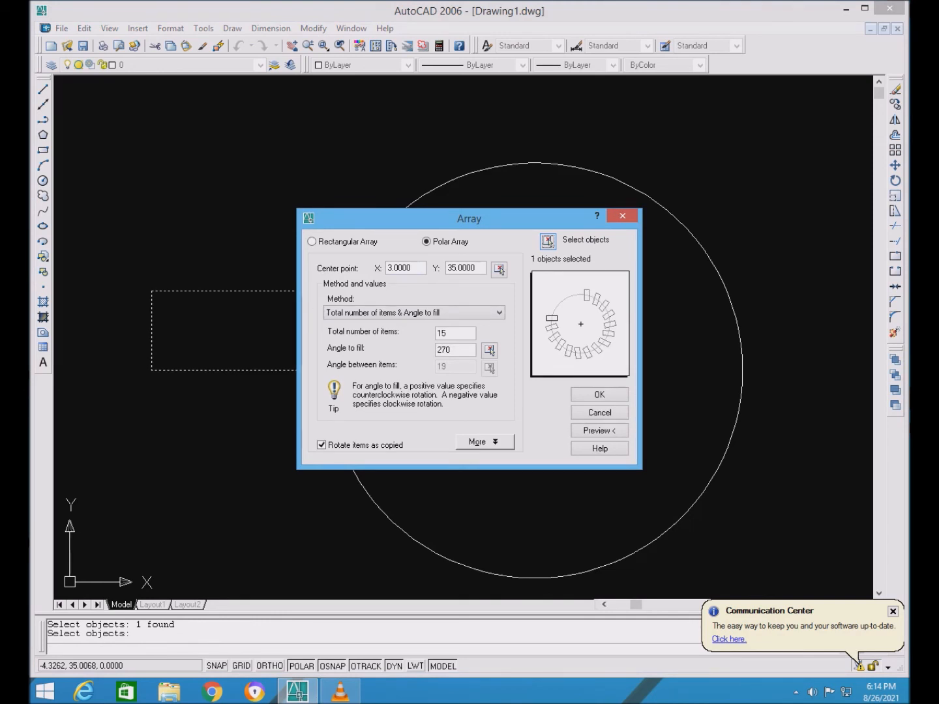
left_click(589, 393)
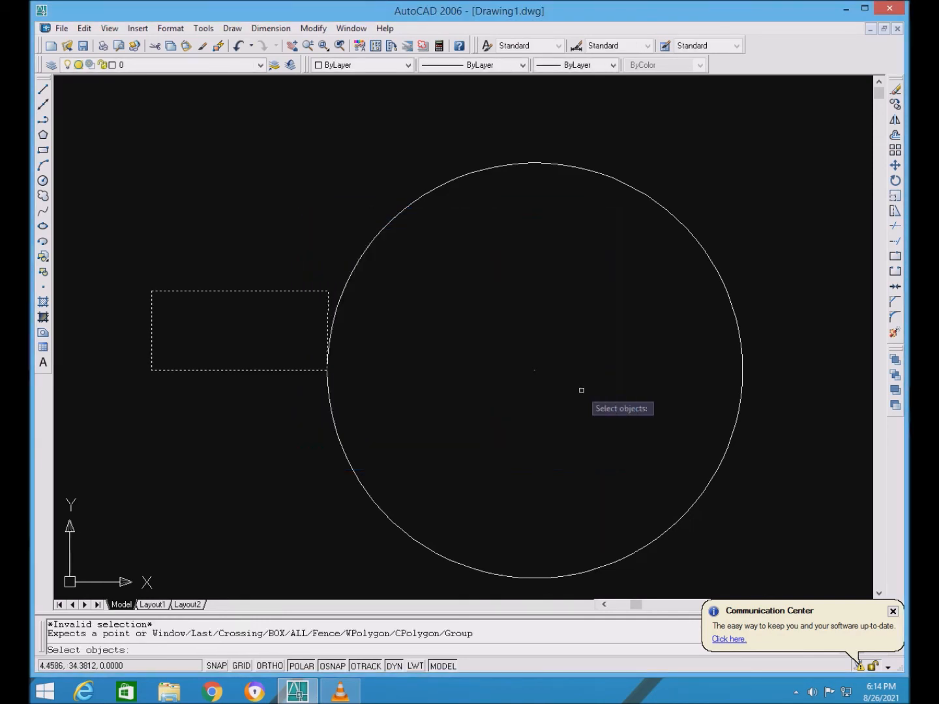
key("Escape")
left_click(309, 371)
key("Escape")
Step: Create a polar array of the rectangle around the circle's center with 15 items filling 270 degrees
left_click(895, 149)
left_click(548, 242)
left_click(297, 371)
key("Return")
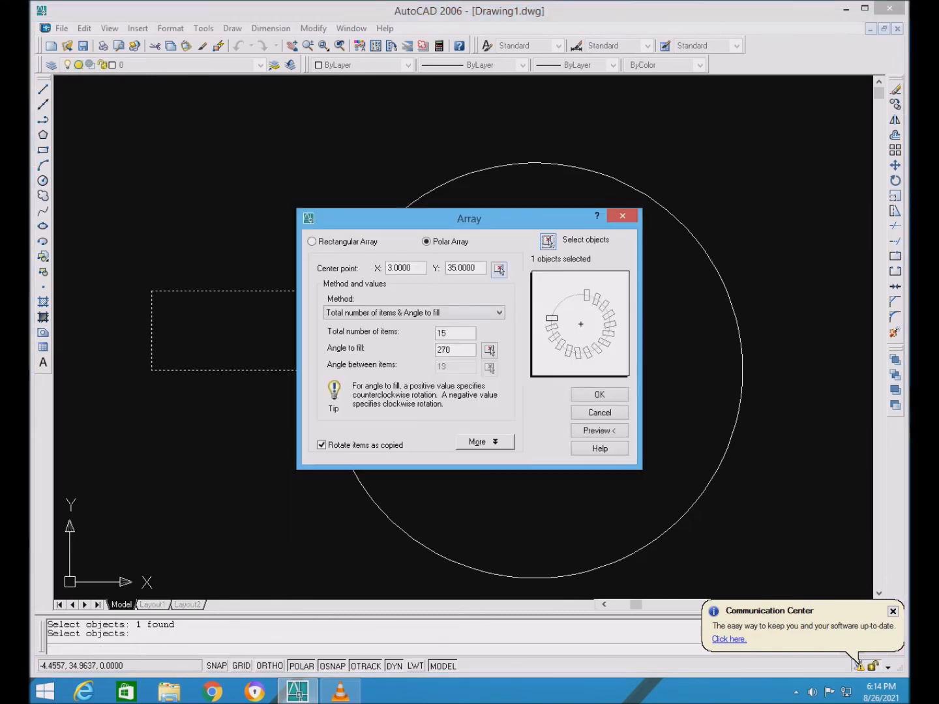
left_click(499, 269)
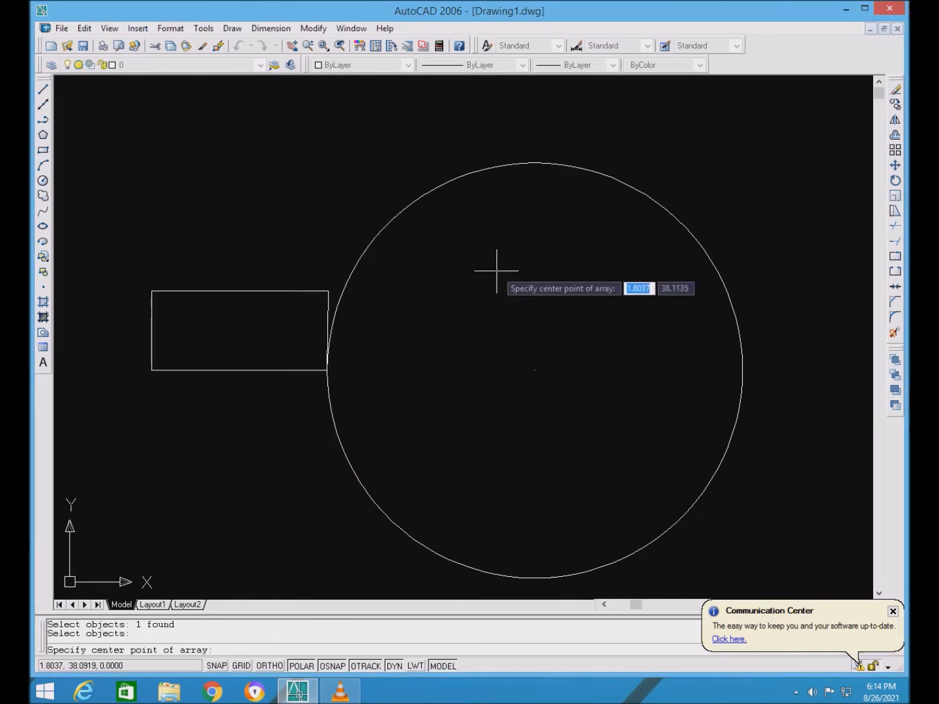
left_click(535, 370)
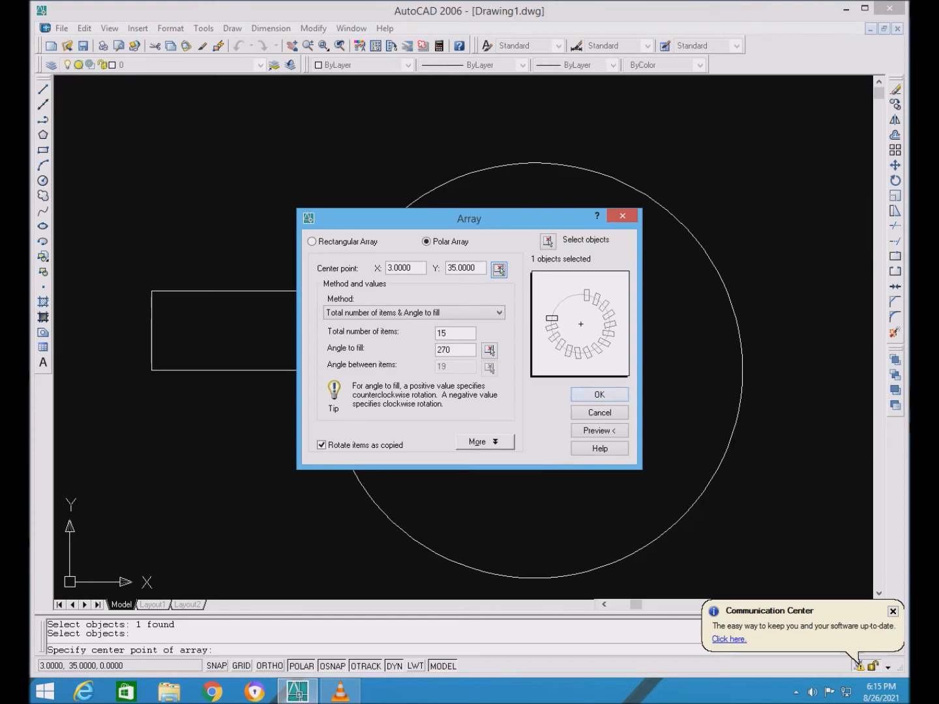
left_click(599, 394)
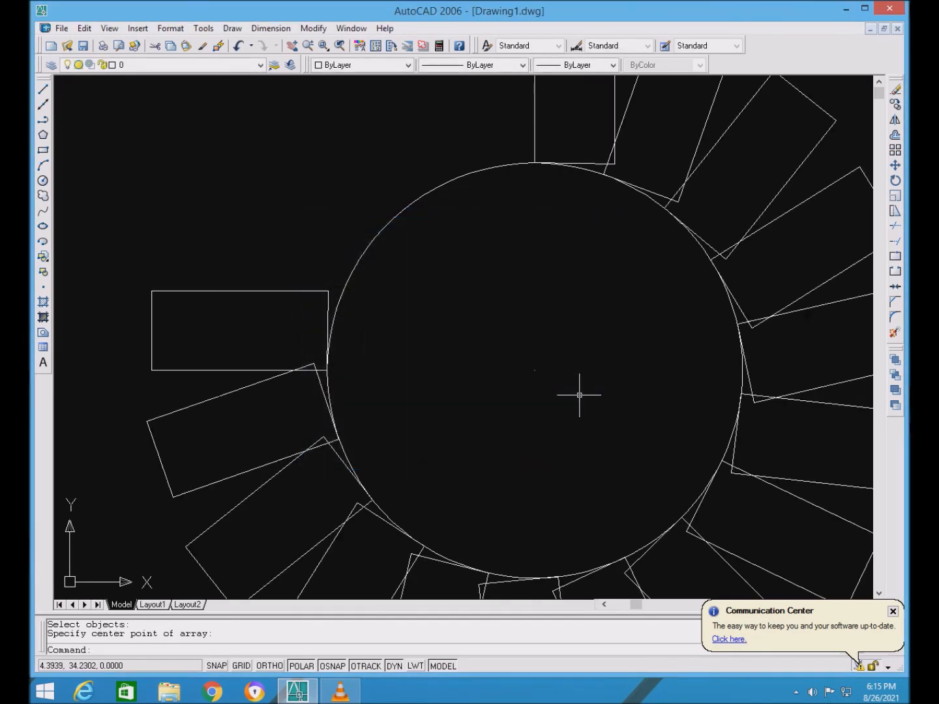
Step: Erase the circle inside the ring of arrayed rectangles
scroll(580, 391, "down", 5)
scroll(633, 423, "up", 2)
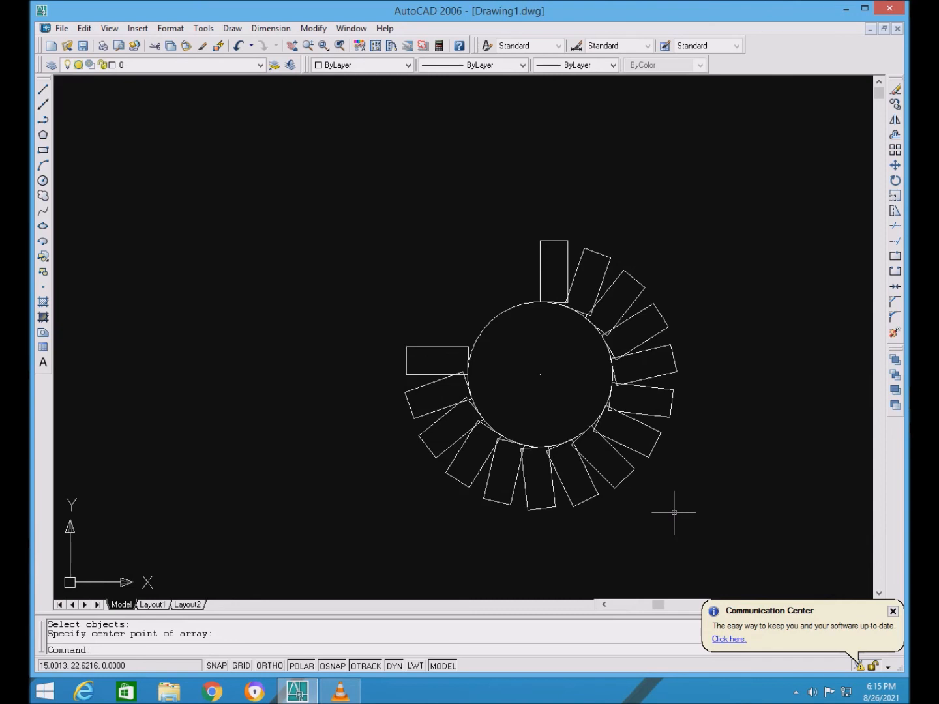
left_click(491, 321)
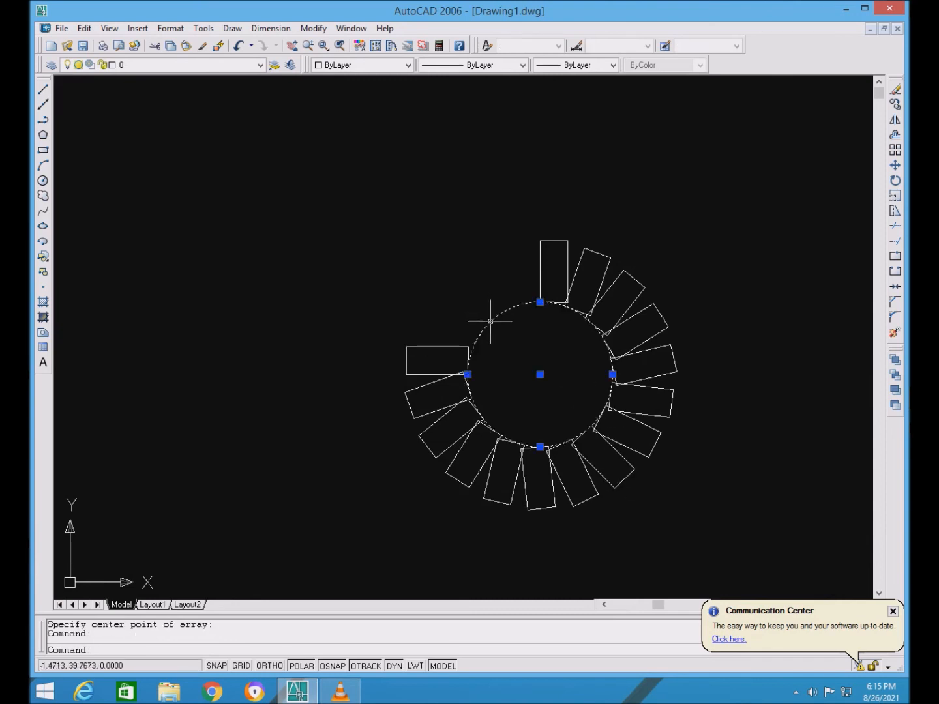
key("Delete")
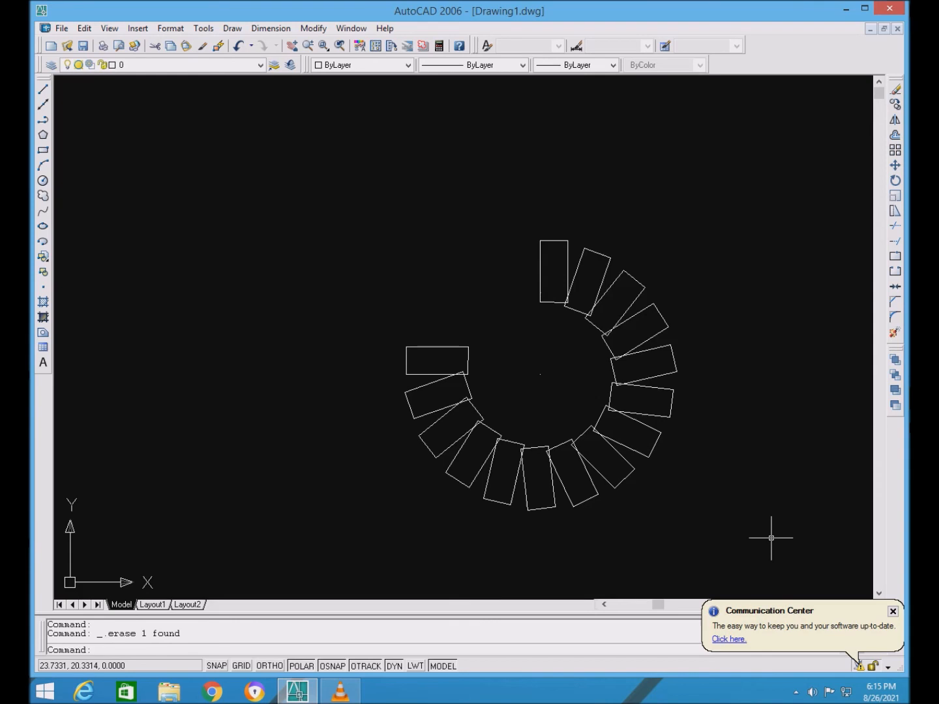
Step: Erase all the arrayed rectangles together with the point at their center
scroll(701, 429, "up", 8)
scroll(696, 425, "down", 10)
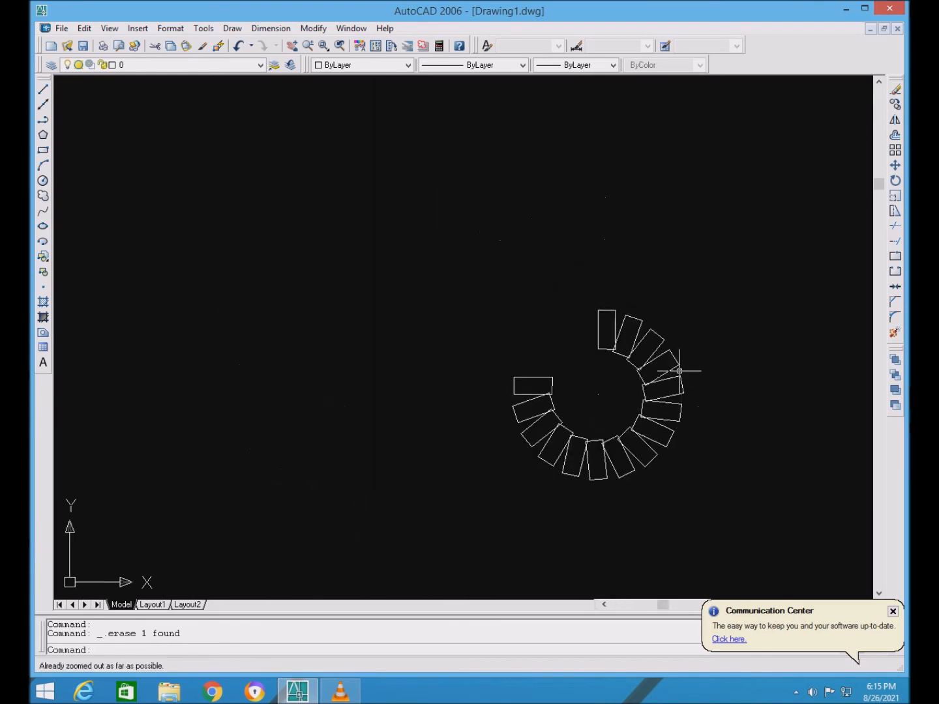
left_click(463, 264)
left_click(778, 527)
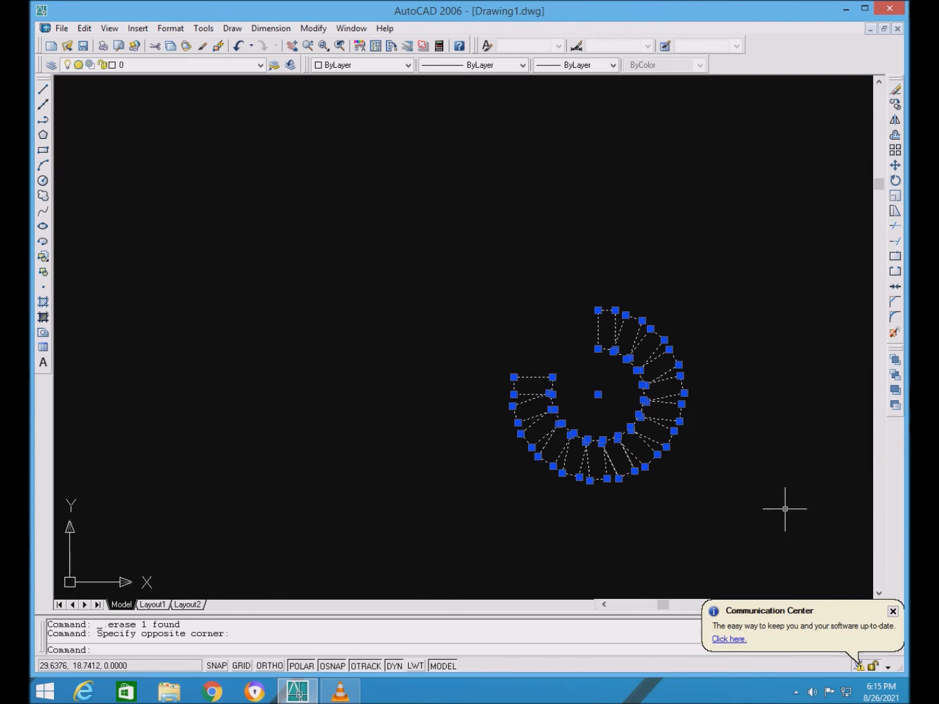
key("Delete")
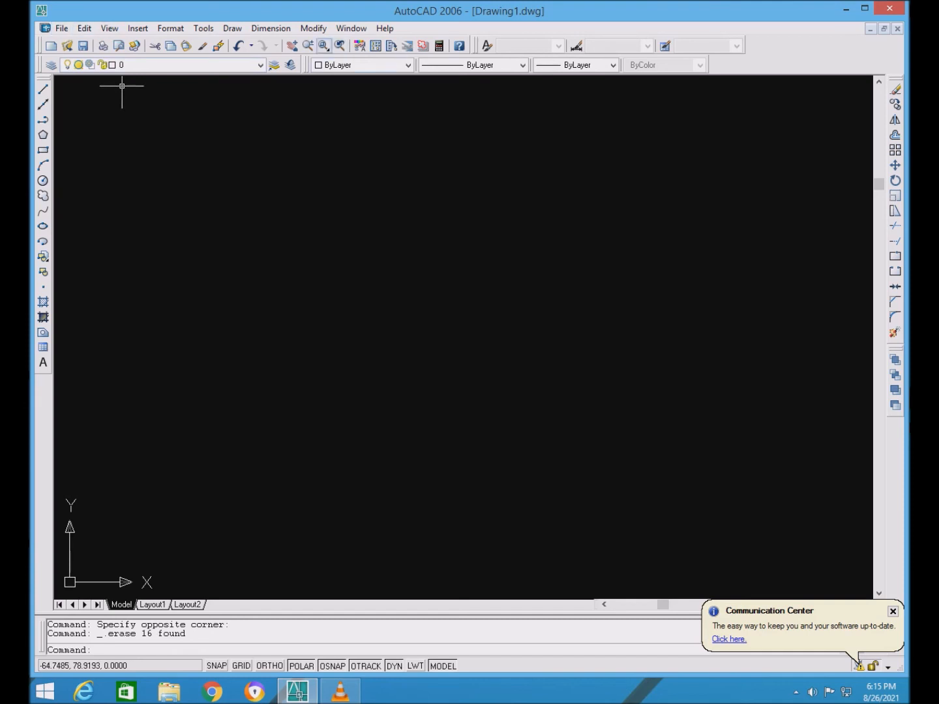
Step: Close the program
left_click(890, 9)
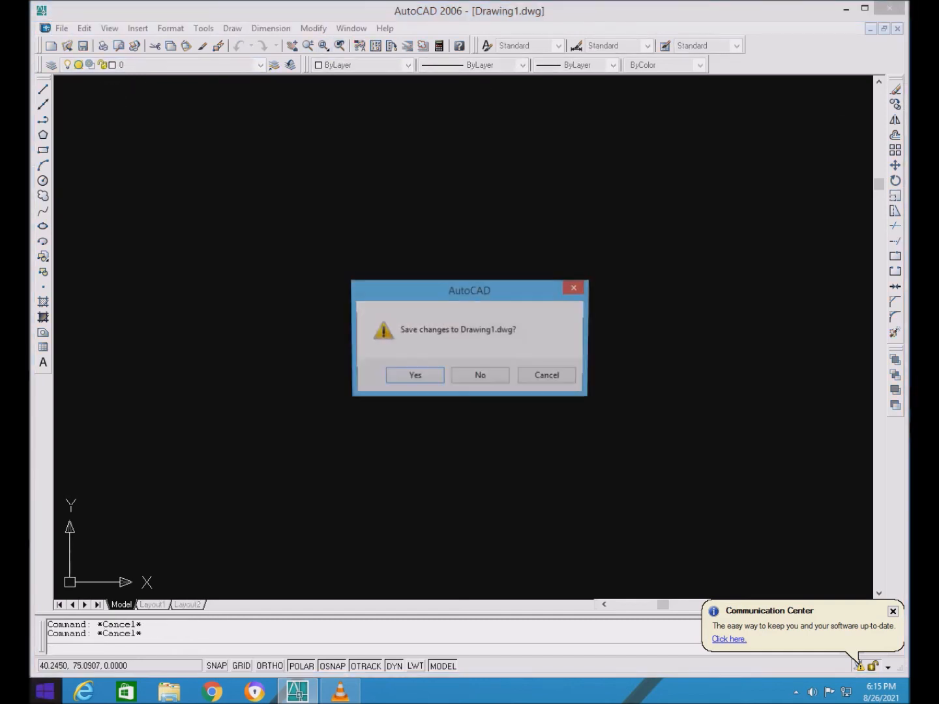